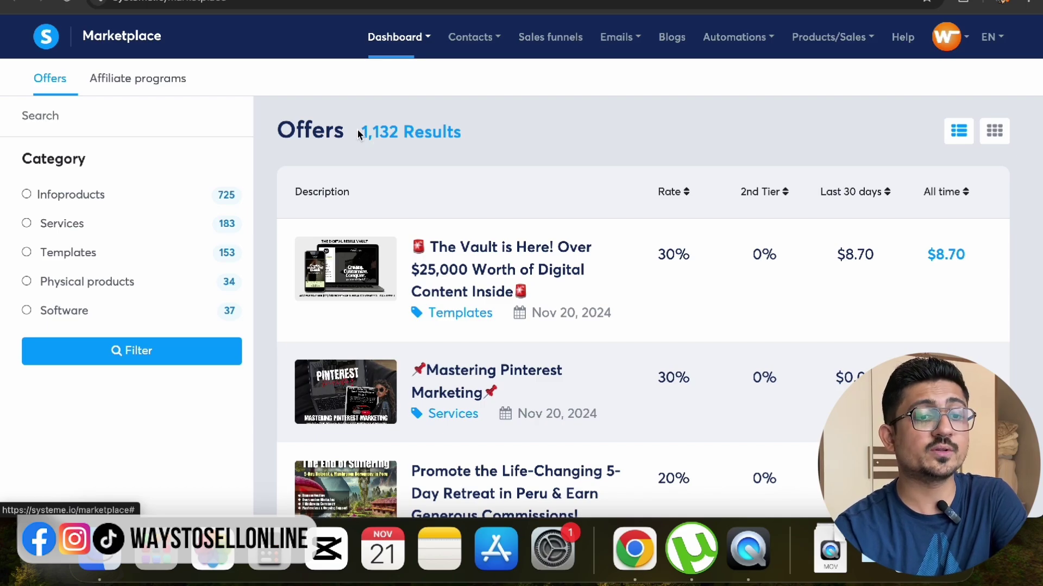
Step: Note the 1,132 offer results and open The Legacy Builders Program (MRR) offer details
{"action": "left_click_drag", "start_coordinate": [362, 131], "coordinate": [493, 137]}
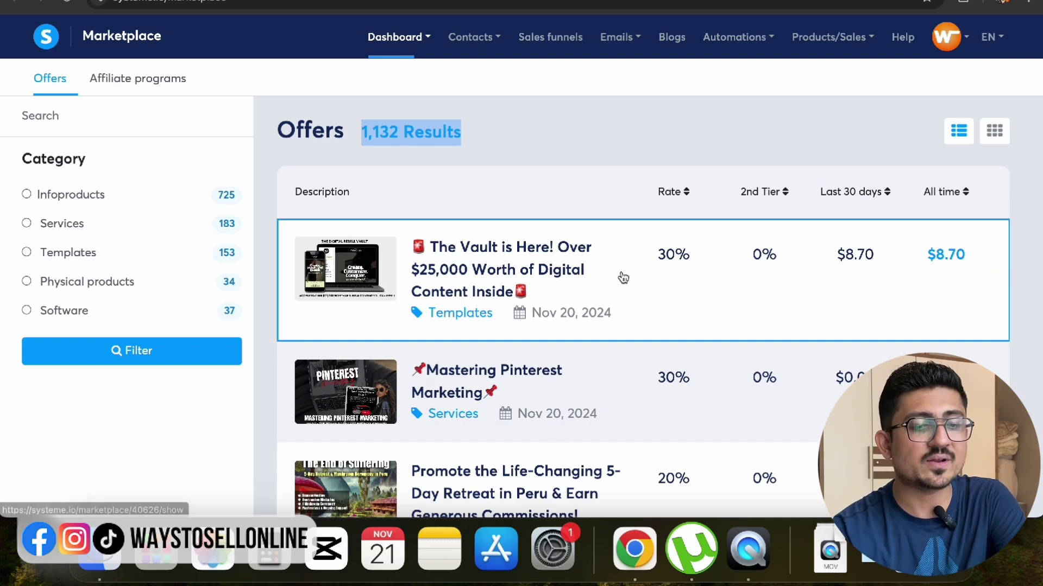
{"action": "scroll", "coordinate": [621, 276], "scroll_direction": "down", "scroll_amount": 2}
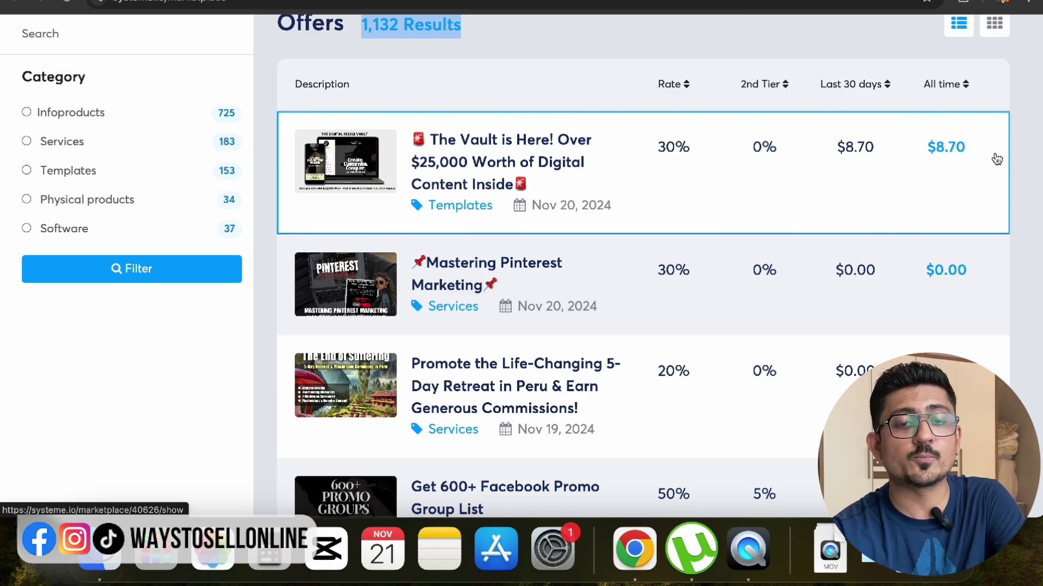
{"action": "scroll", "coordinate": [906, 260], "scroll_direction": "up", "scroll_amount": 2}
{"action": "scroll", "coordinate": [905, 261], "scroll_direction": "down", "scroll_amount": 10}
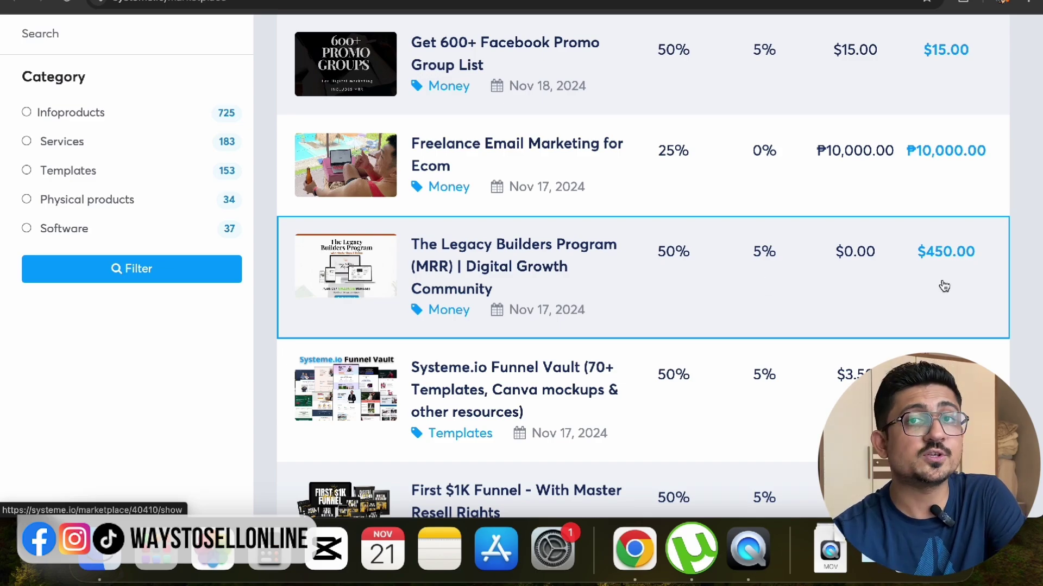
{"action": "left_click", "coordinate": [525, 253]}
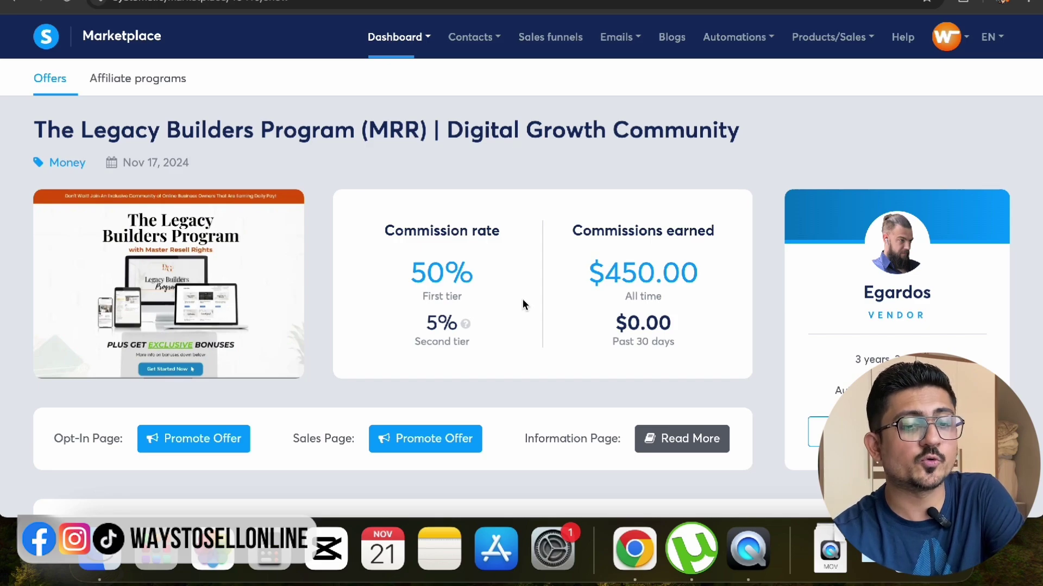
Step: Go from the offer details to The Legacy Builders Program's Master Resell Rights sales page
{"action": "scroll", "coordinate": [523, 304], "scroll_direction": "down", "scroll_amount": 3}
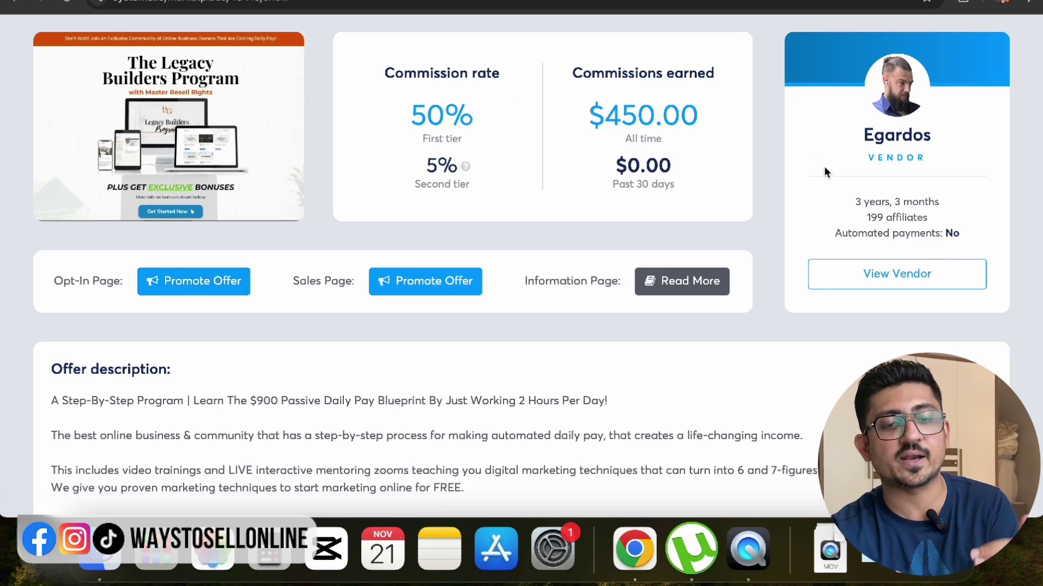
{"action": "scroll", "coordinate": [921, 157], "scroll_direction": "up", "scroll_amount": 3}
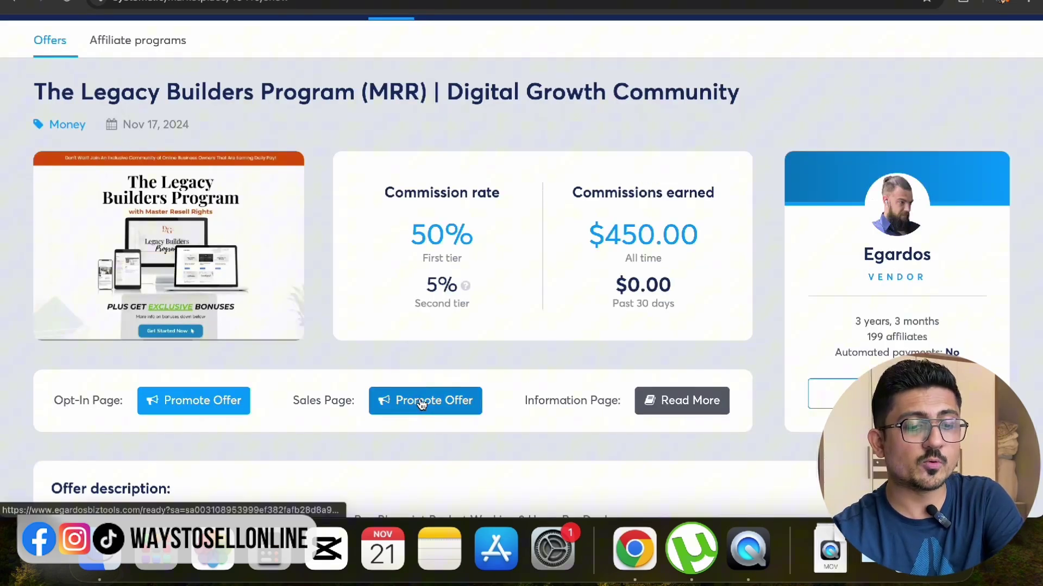
{"action": "triple_click", "coordinate": [313, 400]}
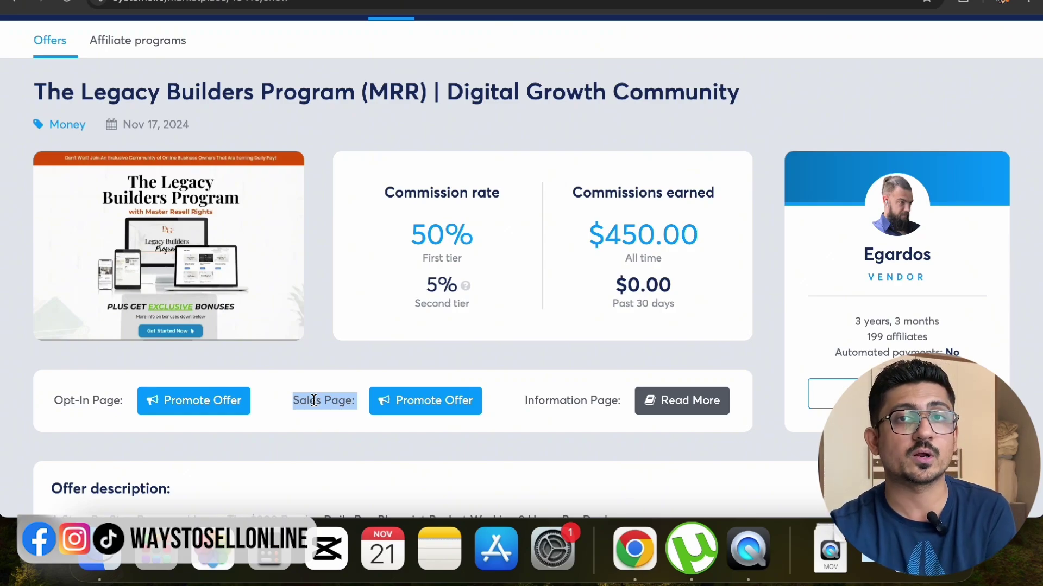
{"action": "left_click", "coordinate": [457, 400]}
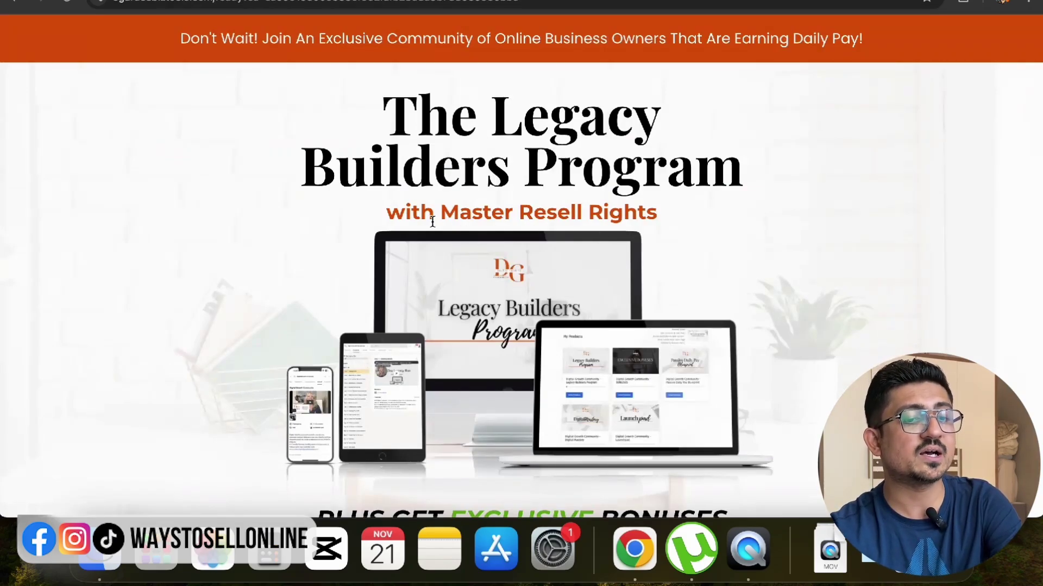
Step: Scroll the sales page and go to the $900.00 one-time checkout via Get Started Now
{"action": "scroll", "coordinate": [484, 313], "scroll_direction": "down", "scroll_amount": 4}
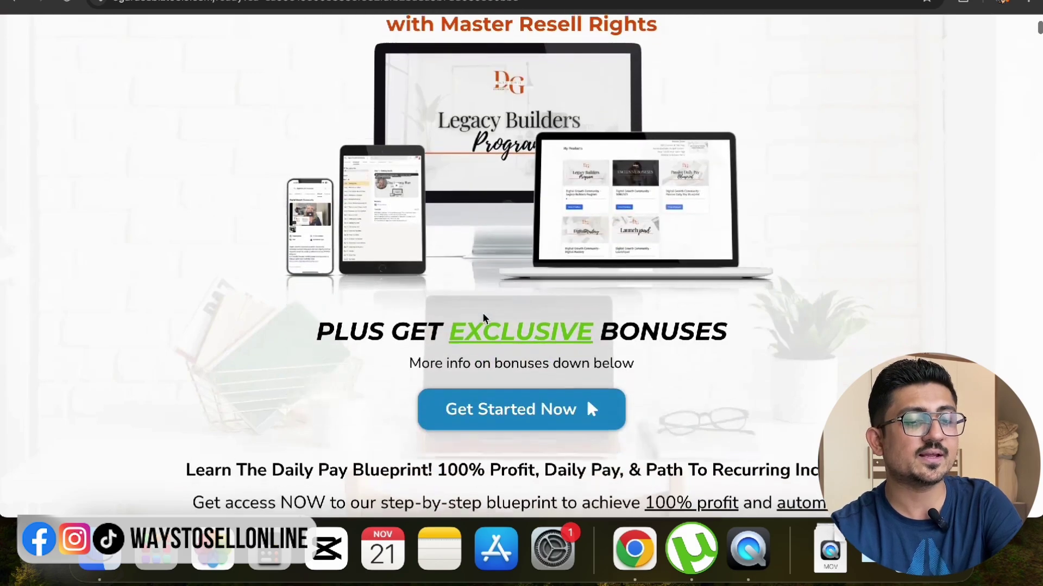
{"action": "scroll", "coordinate": [619, 297], "scroll_direction": "down", "scroll_amount": 3}
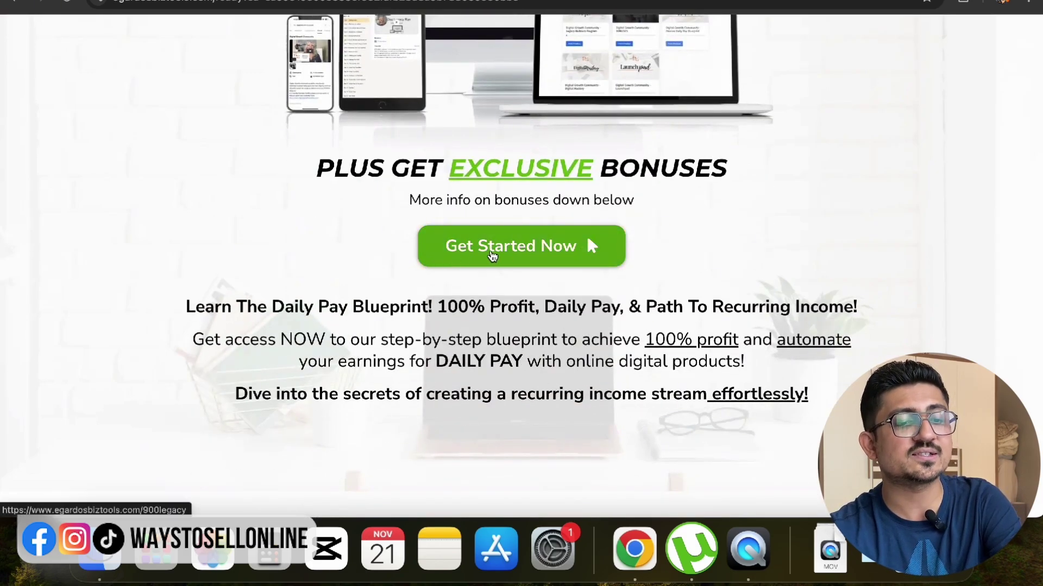
{"action": "scroll", "coordinate": [531, 360], "scroll_direction": "down", "scroll_amount": 1}
{"action": "scroll", "coordinate": [531, 360], "scroll_direction": "down", "scroll_amount": 15}
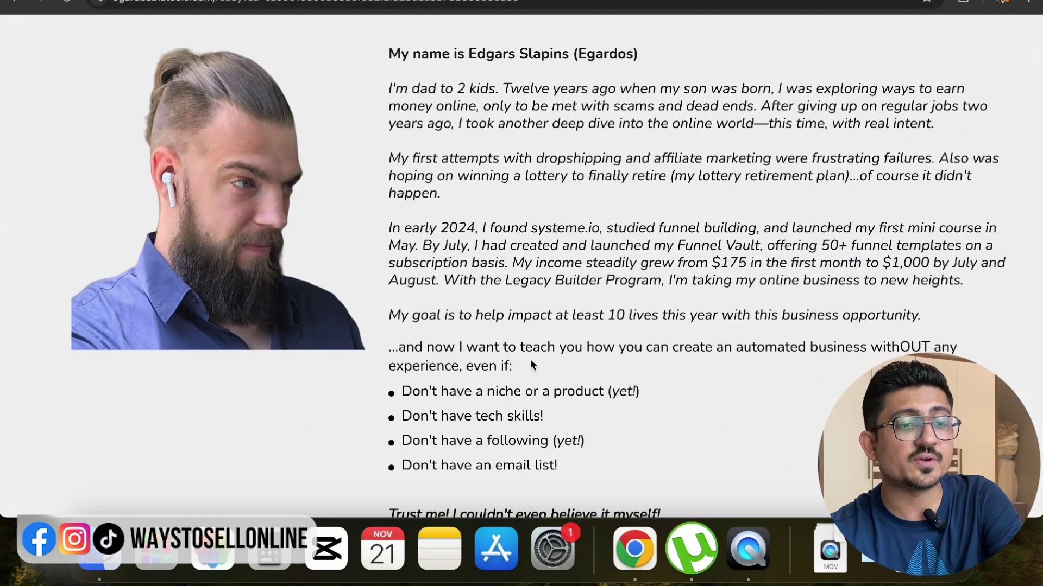
{"action": "scroll", "coordinate": [531, 363], "scroll_direction": "down", "scroll_amount": 20}
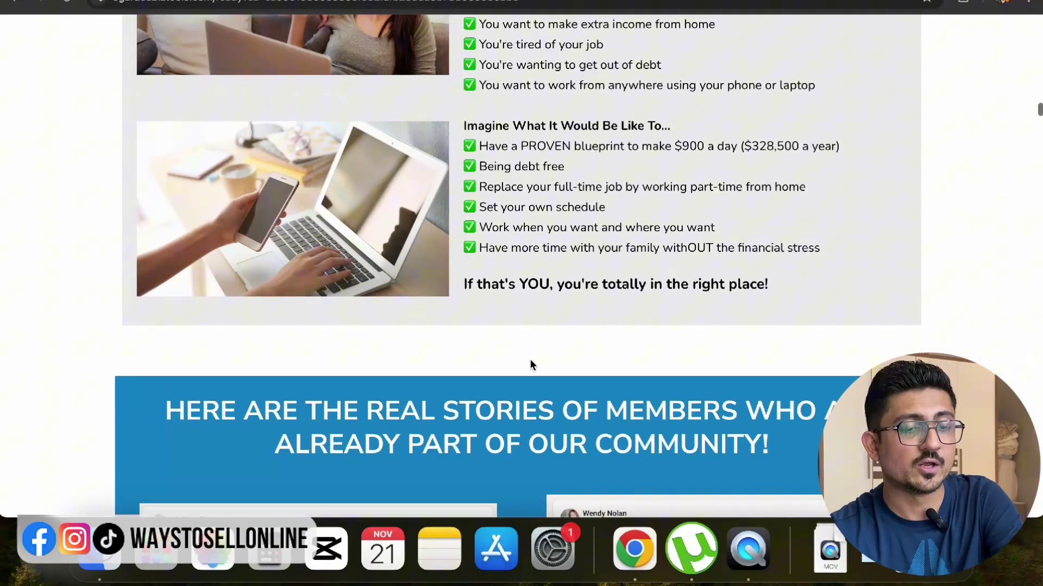
{"action": "scroll", "coordinate": [531, 364], "scroll_direction": "down", "scroll_amount": 15}
{"action": "scroll", "coordinate": [530, 360], "scroll_direction": "down", "scroll_amount": 10}
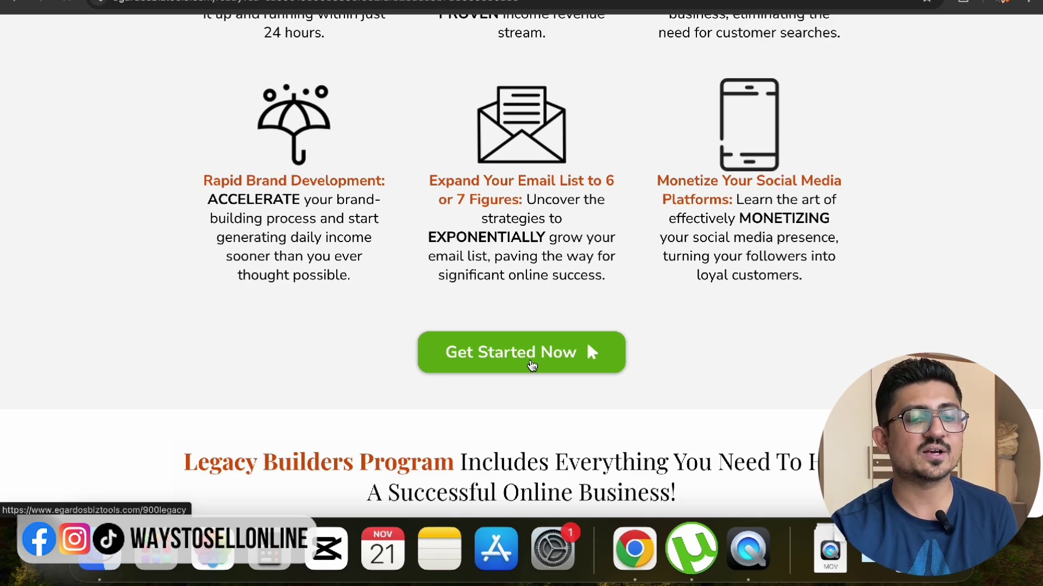
{"action": "left_click", "coordinate": [531, 365]}
{"action": "scroll", "coordinate": [532, 366], "scroll_direction": "down", "scroll_amount": 3}
{"action": "scroll", "coordinate": [531, 366], "scroll_direction": "down", "scroll_amount": 2}
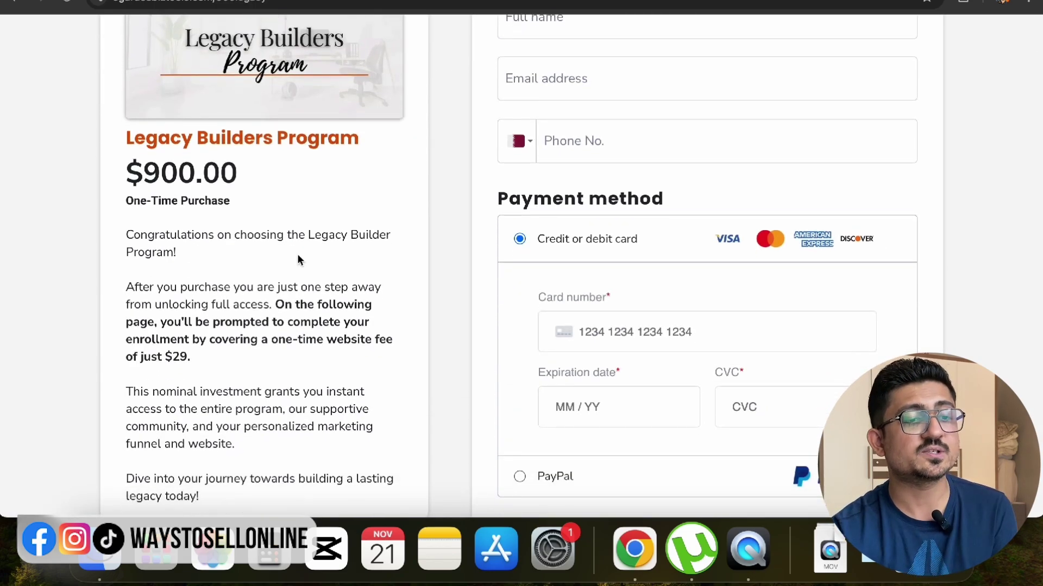
Step: Highlight the $900.00 one-time price on the checkout page
{"action": "triple_click", "coordinate": [179, 184]}
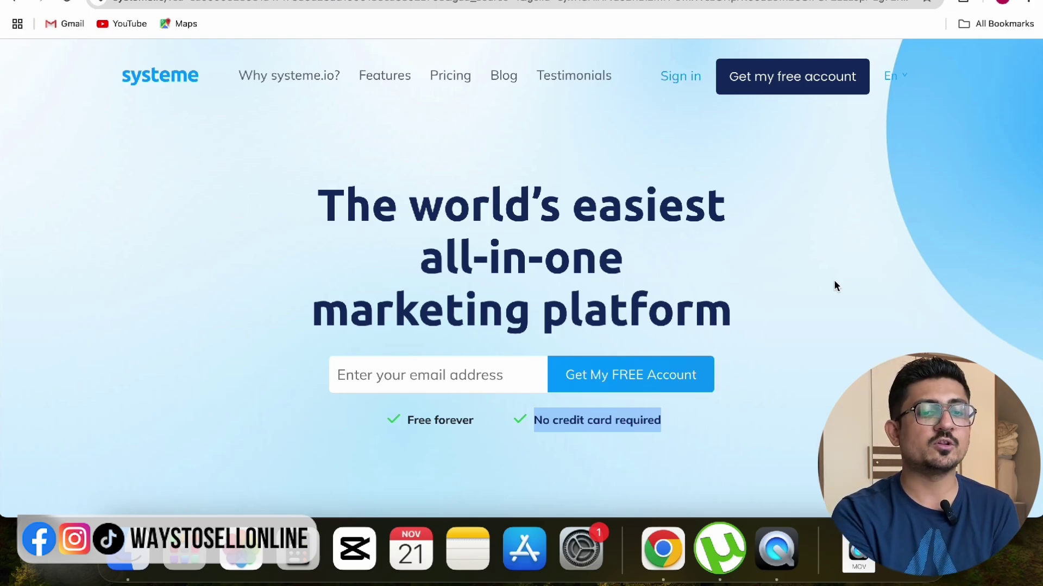
Step: Highlight 'forever' and 'No credit card required' on the systeme.io homepage
{"action": "scroll", "coordinate": [834, 286], "scroll_direction": "up", "scroll_amount": 5}
{"action": "scroll", "coordinate": [835, 286], "scroll_direction": "down", "scroll_amount": 3}
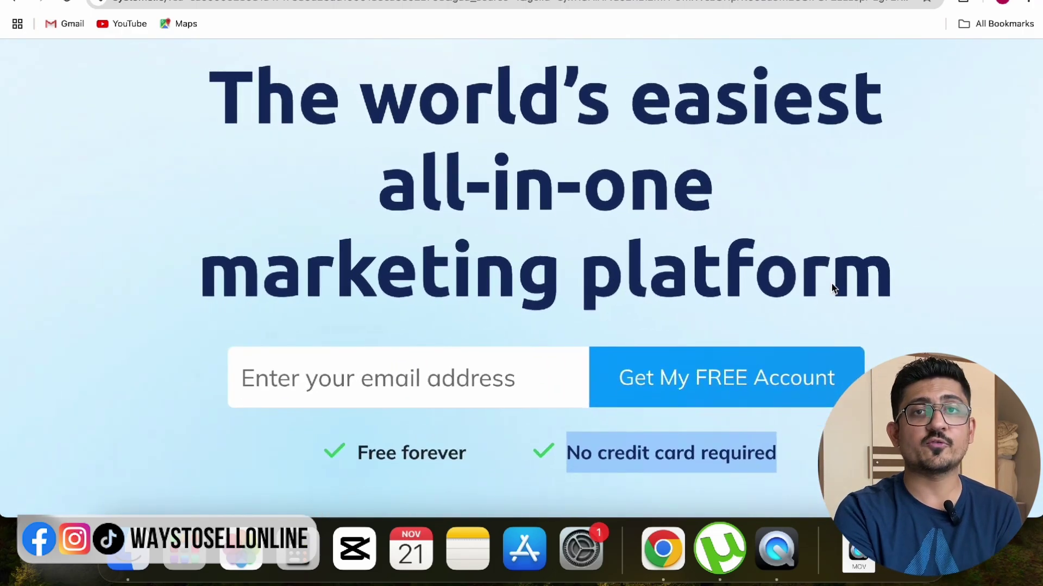
{"action": "double_click", "coordinate": [433, 454]}
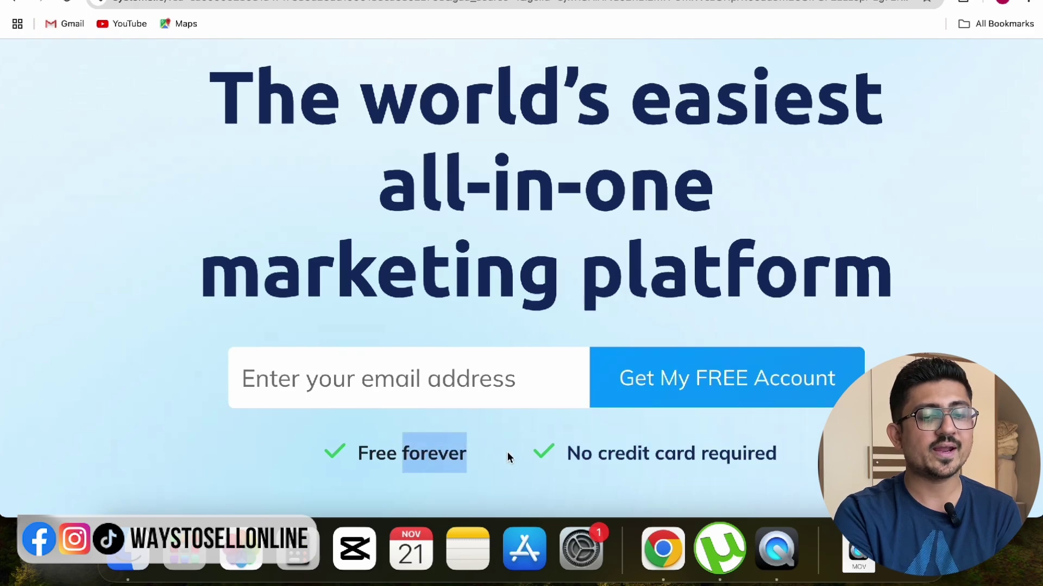
{"action": "triple_click", "coordinate": [661, 449]}
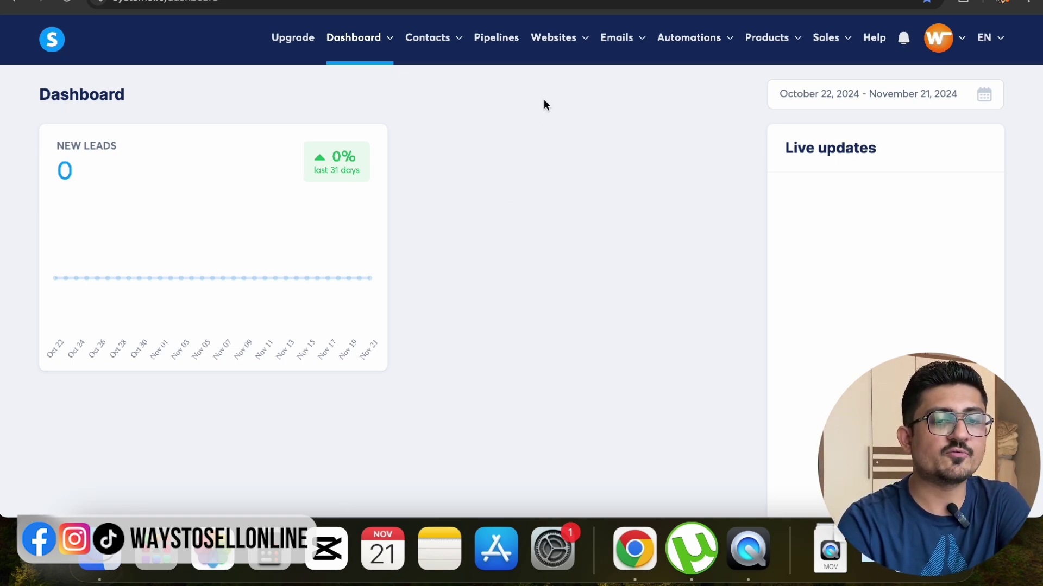
Step: Create a sales funnel named 'Affiliate Example' with the Sell goal and save it
{"action": "mouse_move", "coordinate": [565, 40]}
{"action": "left_click", "coordinate": [565, 110]}
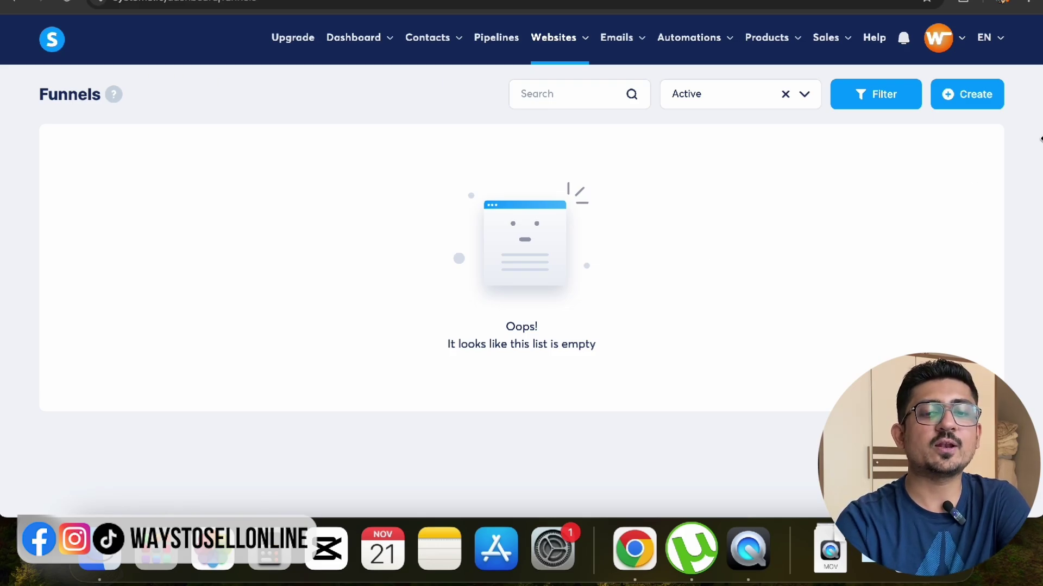
{"action": "left_click", "coordinate": [966, 100]}
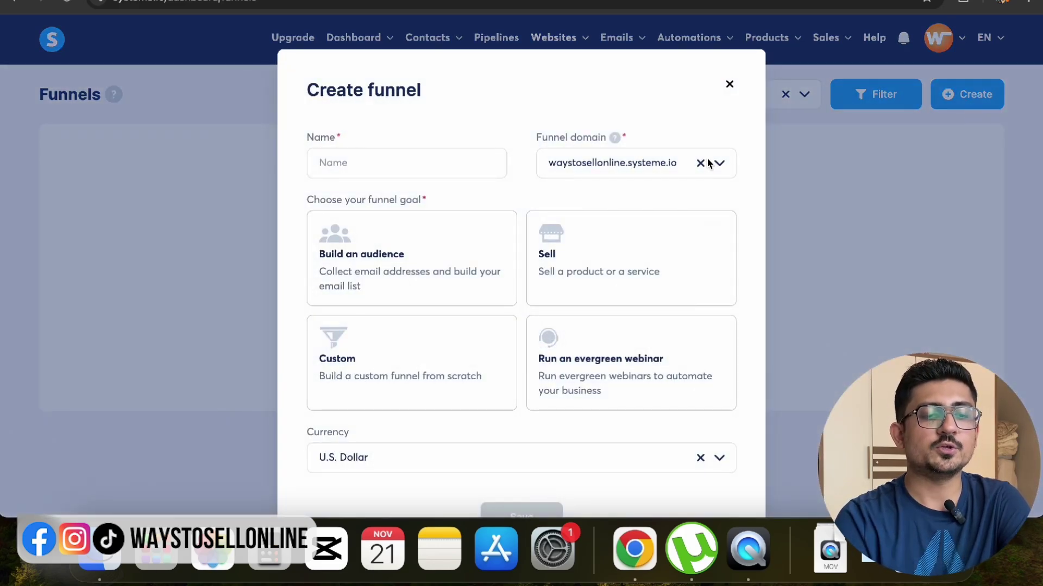
{"action": "left_click", "coordinate": [486, 163]}
{"action": "type", "text": "Affiliate Example"}
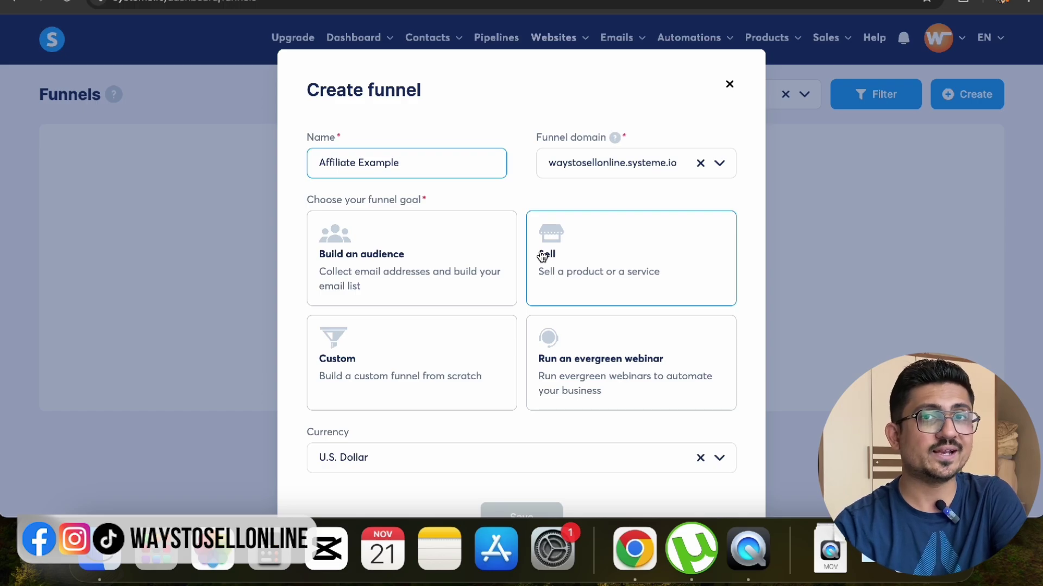
{"action": "left_click", "coordinate": [595, 252]}
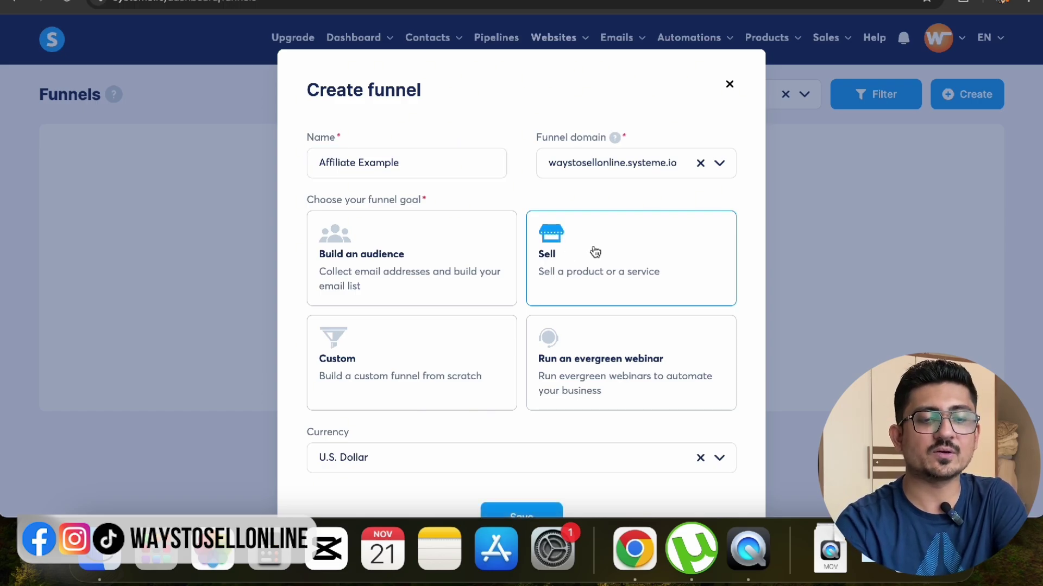
{"action": "scroll", "coordinate": [553, 340], "scroll_direction": "down", "scroll_amount": 3}
{"action": "left_click", "coordinate": [529, 434]}
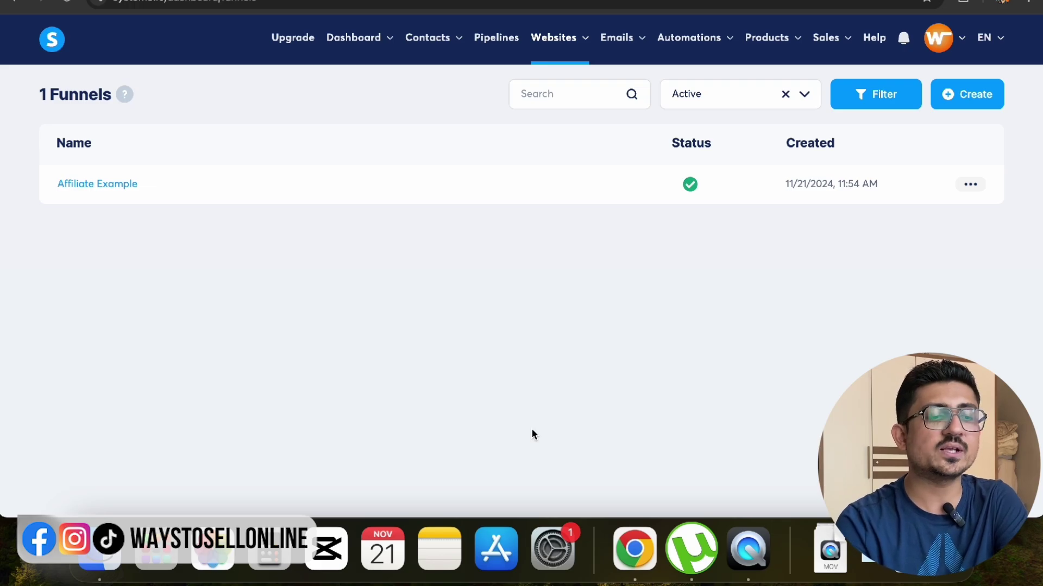
Step: Open the Affiliate Example funnel and show templates for its Thank You Page step
{"action": "left_click", "coordinate": [114, 183]}
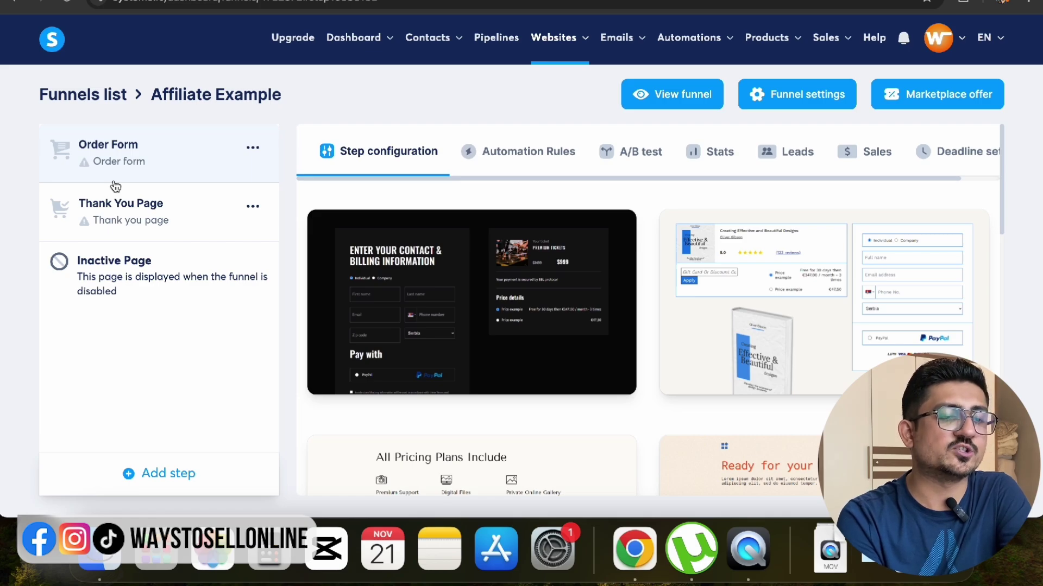
{"action": "scroll", "coordinate": [115, 184], "scroll_direction": "up", "scroll_amount": 2}
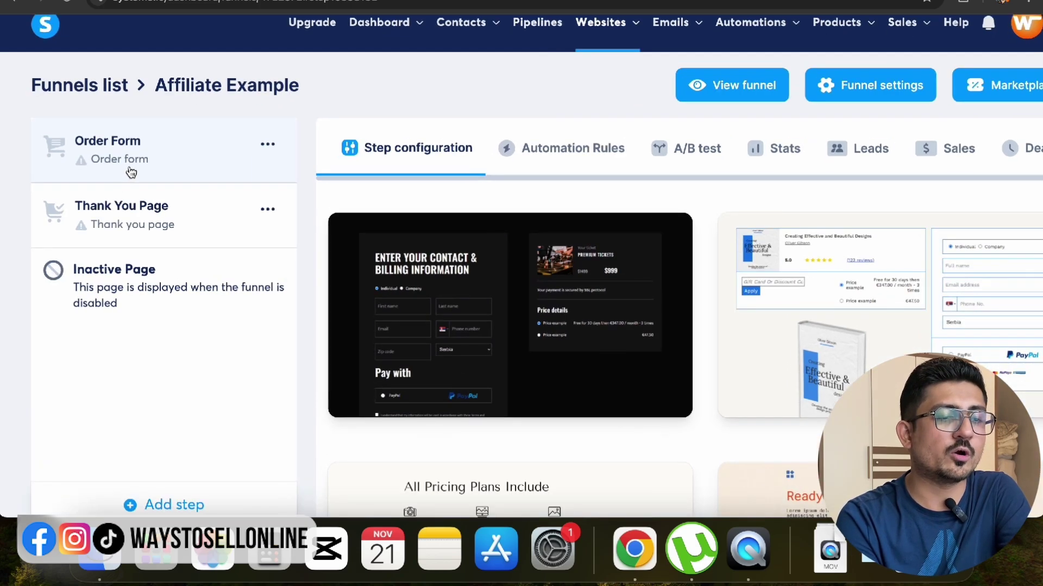
{"action": "left_click", "coordinate": [150, 225]}
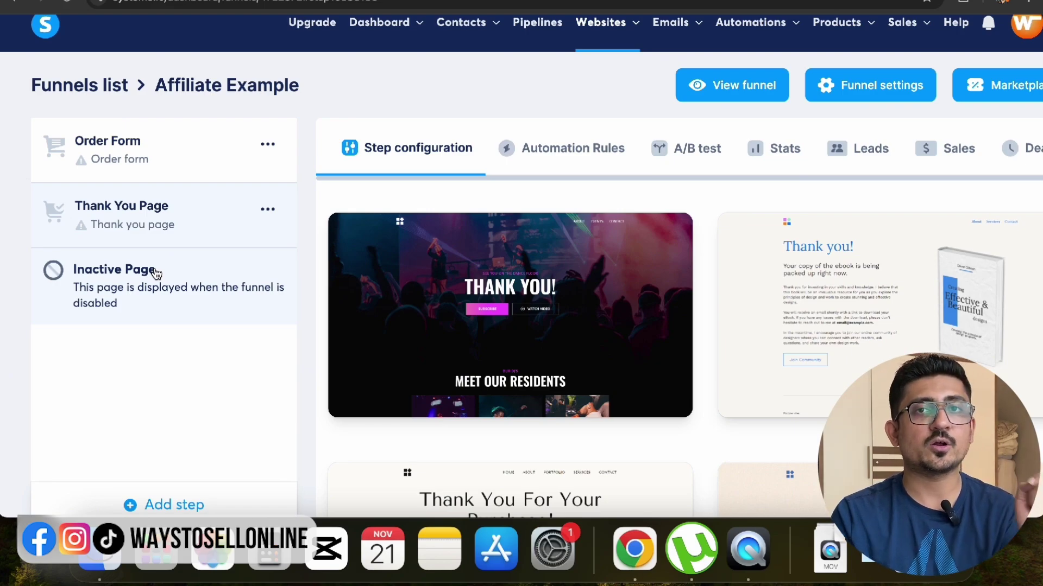
{"action": "scroll", "coordinate": [157, 273], "scroll_direction": "down", "scroll_amount": 1}
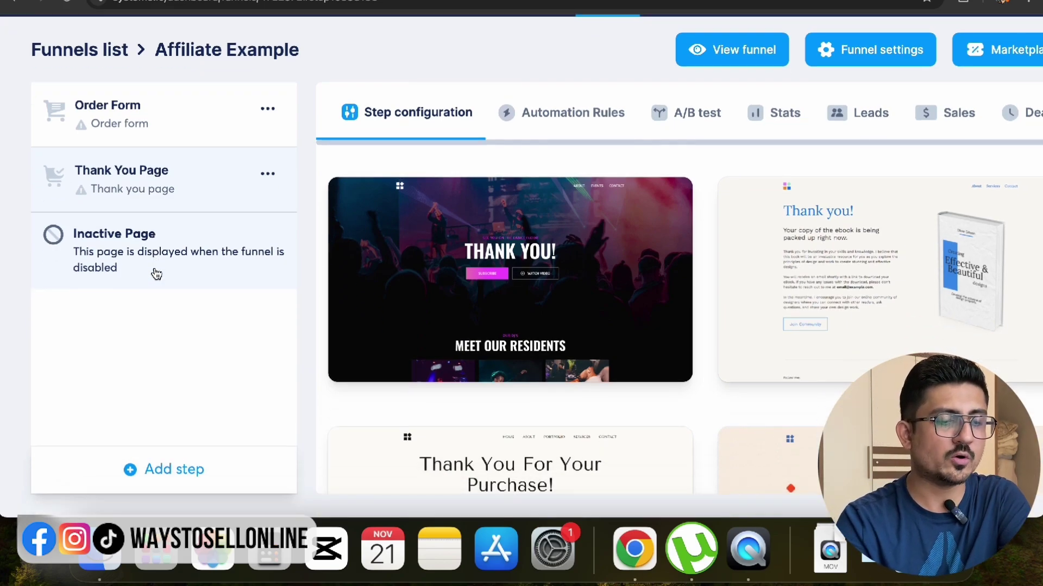
Step: Add a 'Sales Page' step of type Sales page and move it above Order Form
{"action": "left_click", "coordinate": [161, 464]}
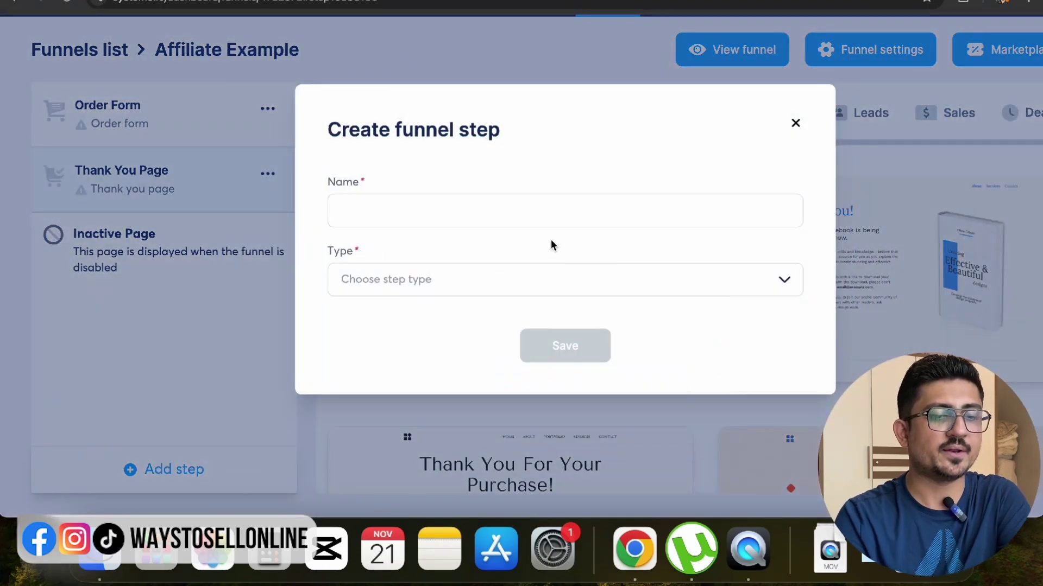
{"action": "left_click", "coordinate": [554, 216]}
{"action": "type", "text": "Sales Page"}
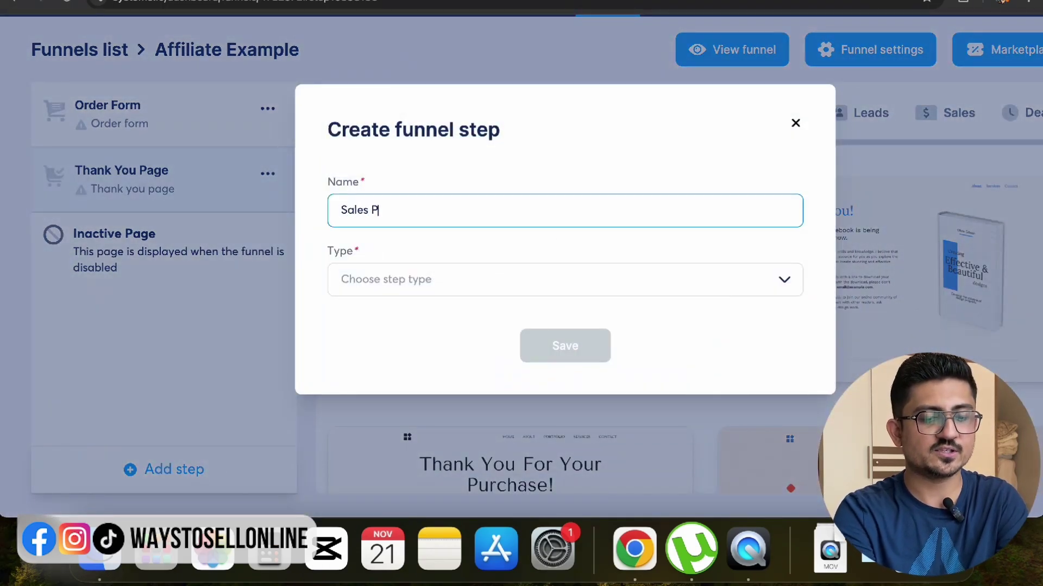
{"action": "left_click", "coordinate": [668, 279]}
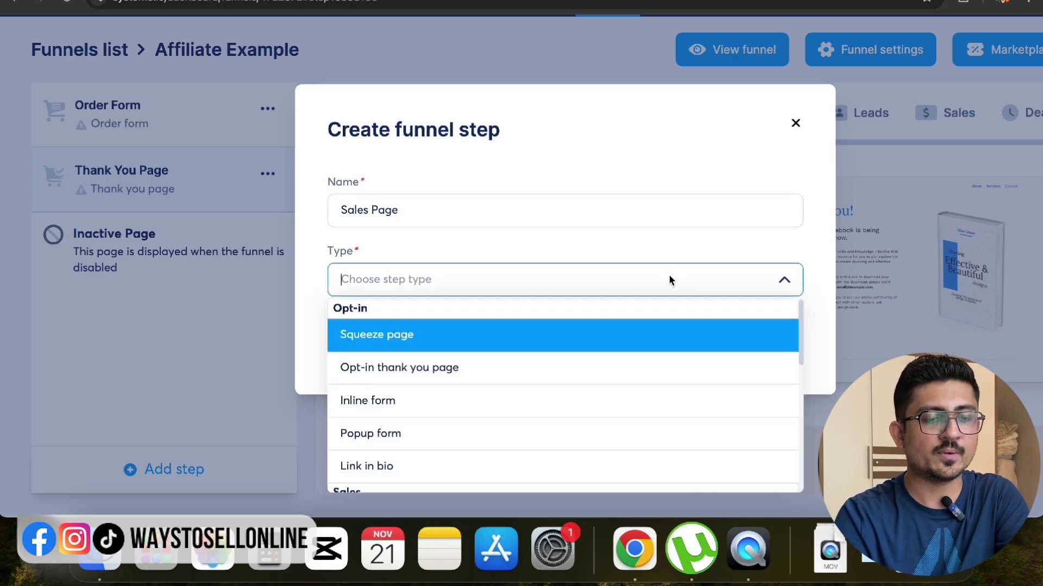
{"action": "type", "text": "sales"}
{"action": "left_click", "coordinate": [561, 337]}
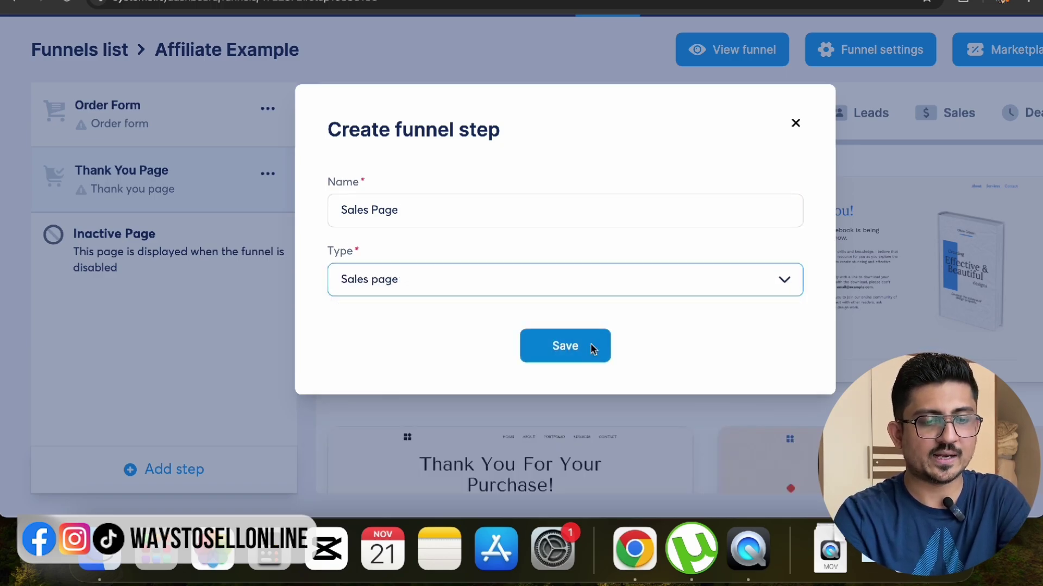
{"action": "left_click", "coordinate": [591, 346]}
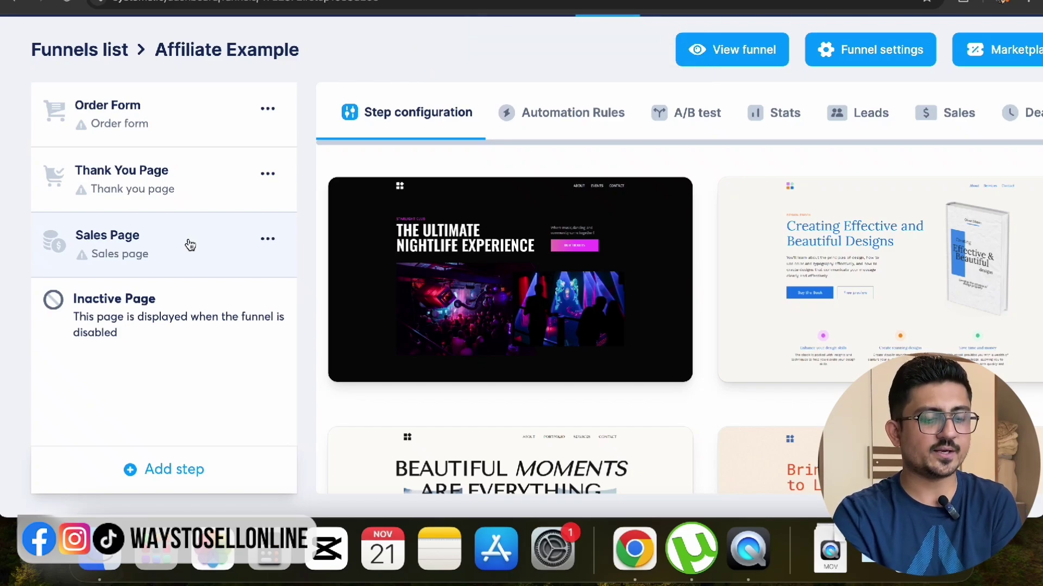
{"action": "left_click_drag", "start_coordinate": [186, 240], "coordinate": [180, 105]}
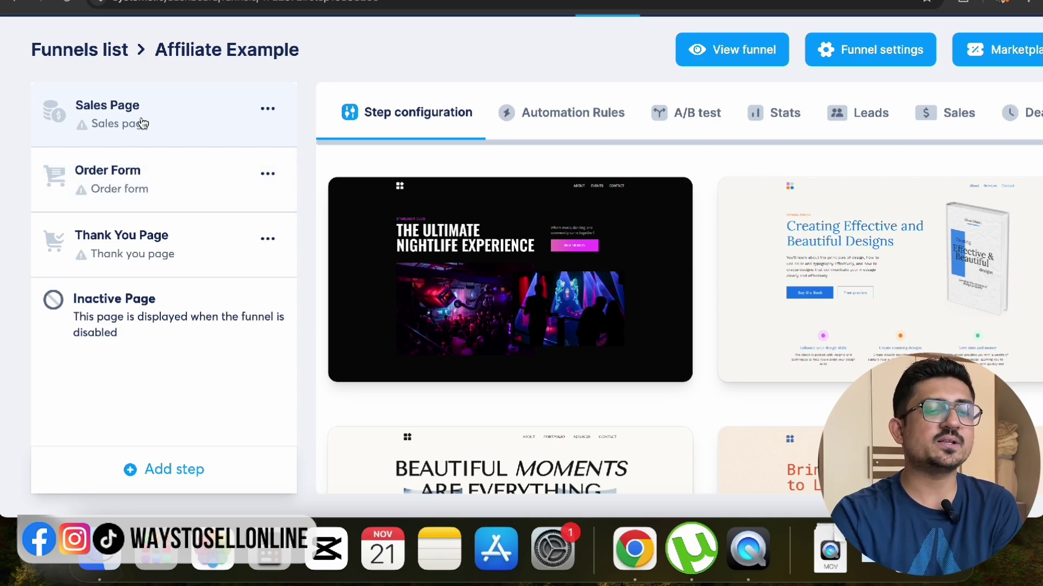
Step: Pick the Comprehensive Yoga Teacher Training Course design from the Sales Page template gallery
{"action": "scroll", "coordinate": [708, 321], "scroll_direction": "down", "scroll_amount": 4}
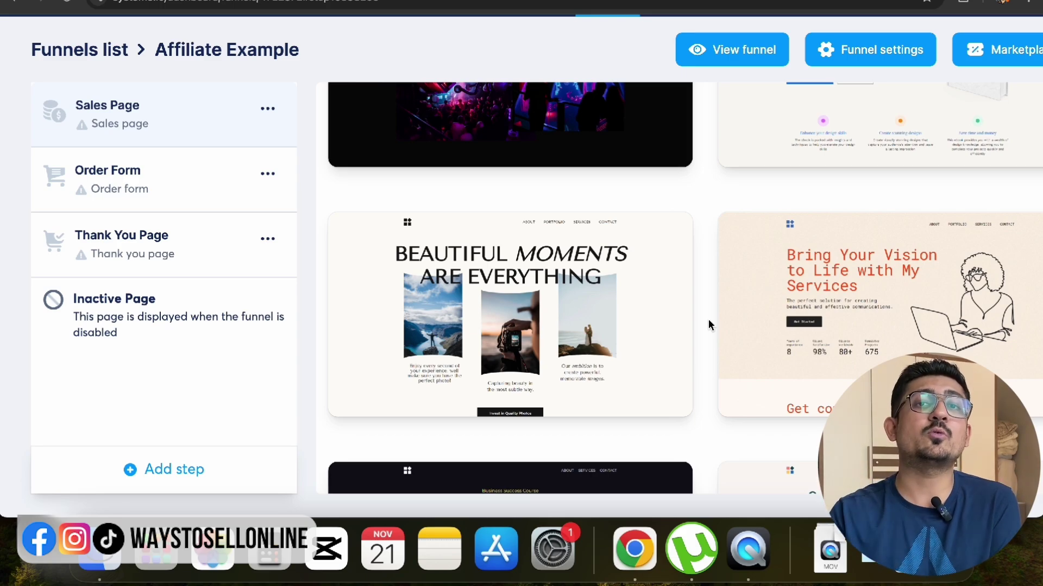
{"action": "scroll", "coordinate": [708, 319], "scroll_direction": "down", "scroll_amount": 4}
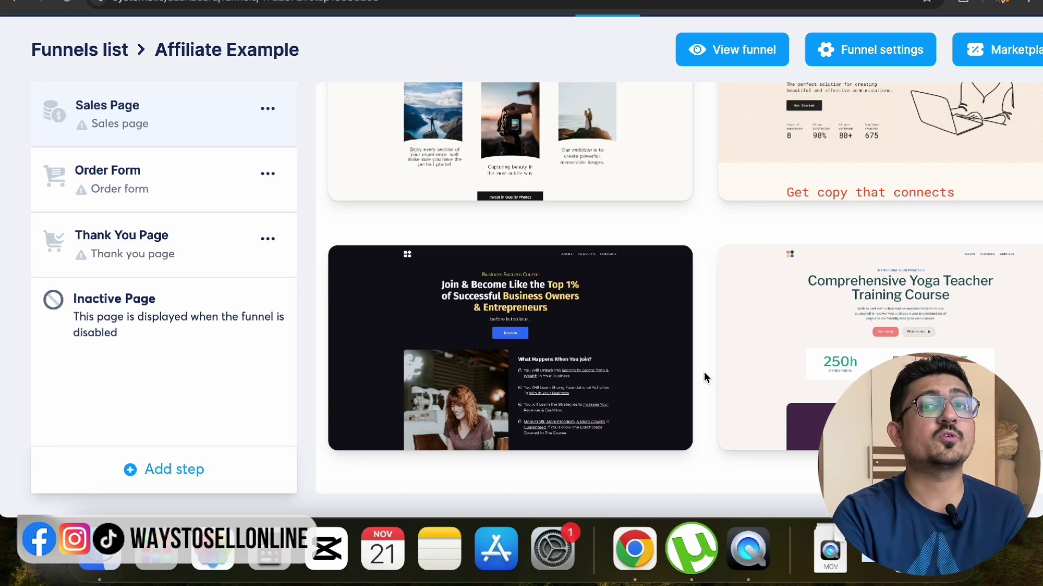
{"action": "mouse_move", "coordinate": [892, 354]}
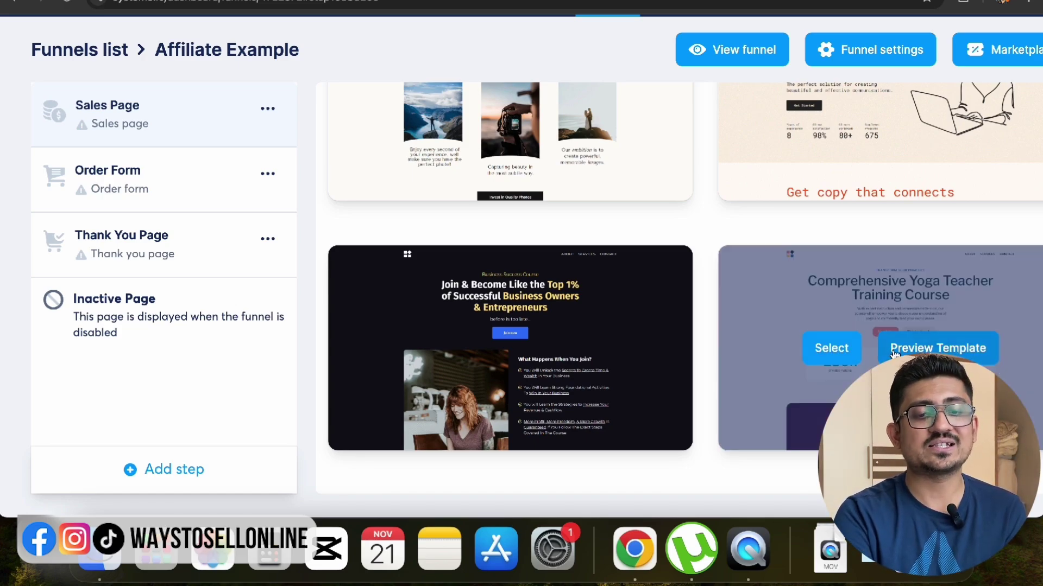
{"action": "left_click", "coordinate": [843, 344]}
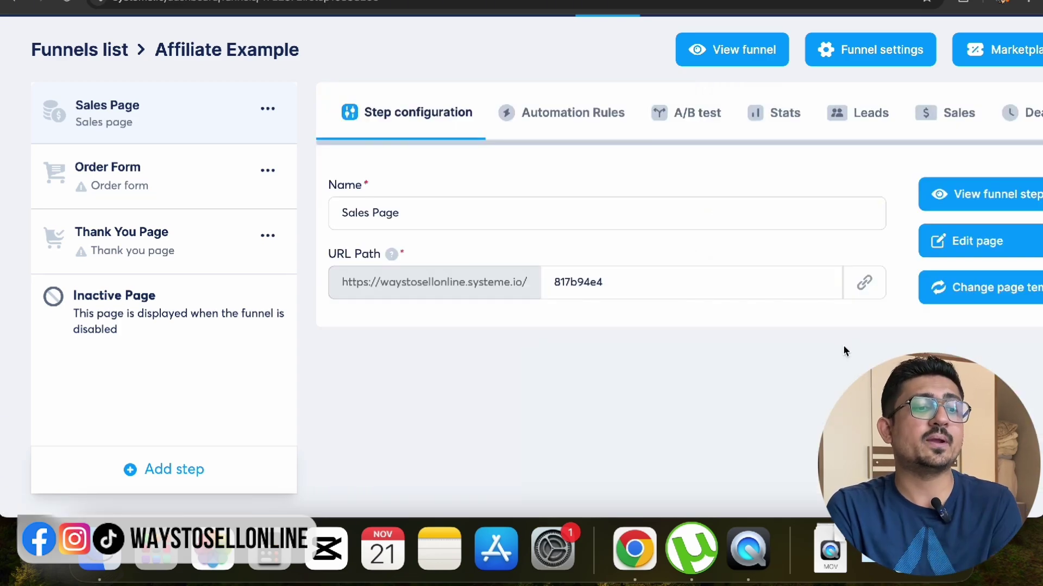
Step: Open the yoga sales page in the page editor and scroll through its content
{"action": "left_click", "coordinate": [992, 241]}
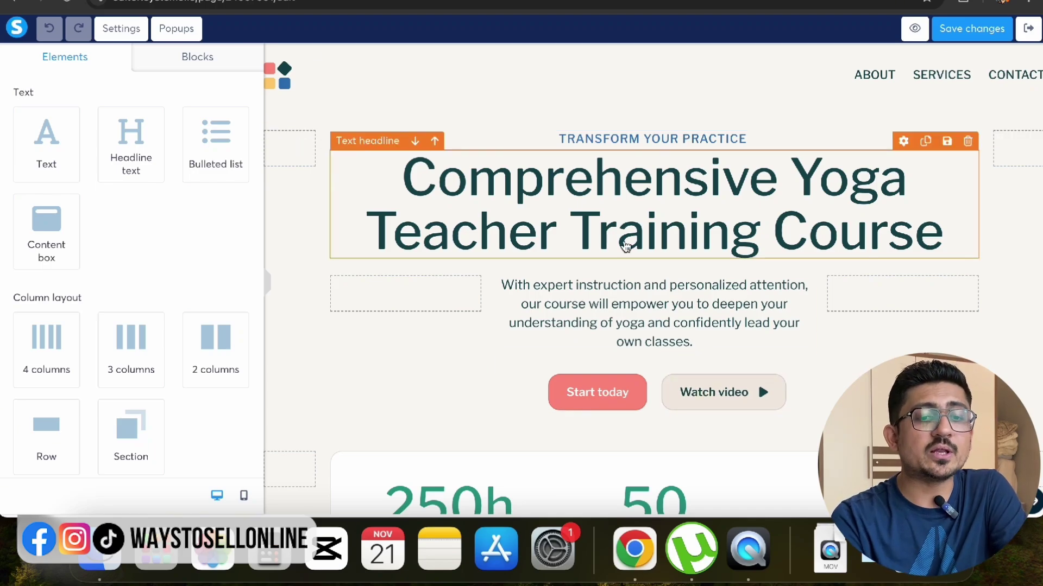
{"action": "scroll", "coordinate": [625, 247], "scroll_direction": "down", "scroll_amount": 15}
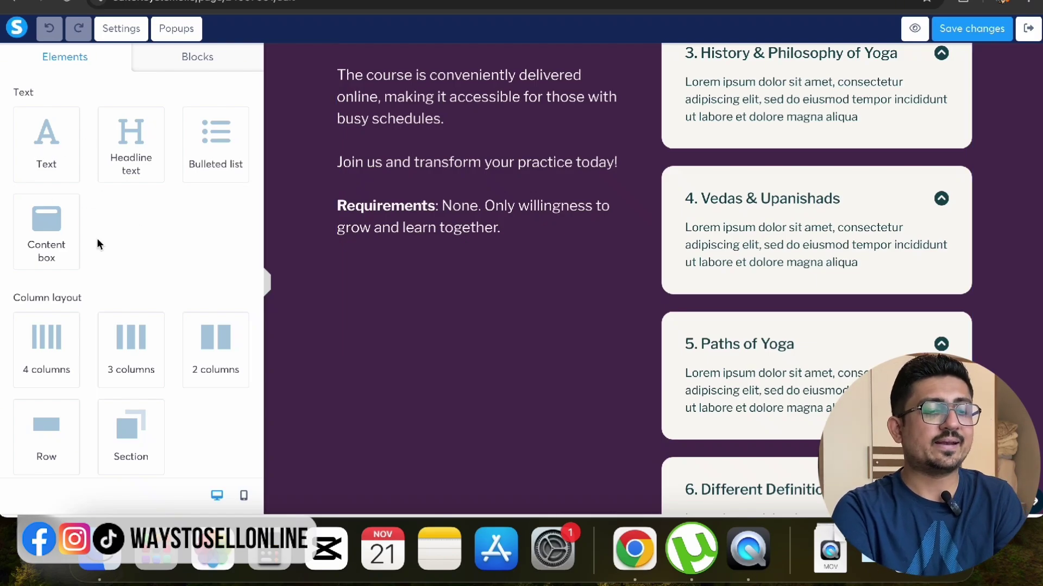
{"action": "scroll", "coordinate": [136, 398], "scroll_direction": "down", "scroll_amount": 5}
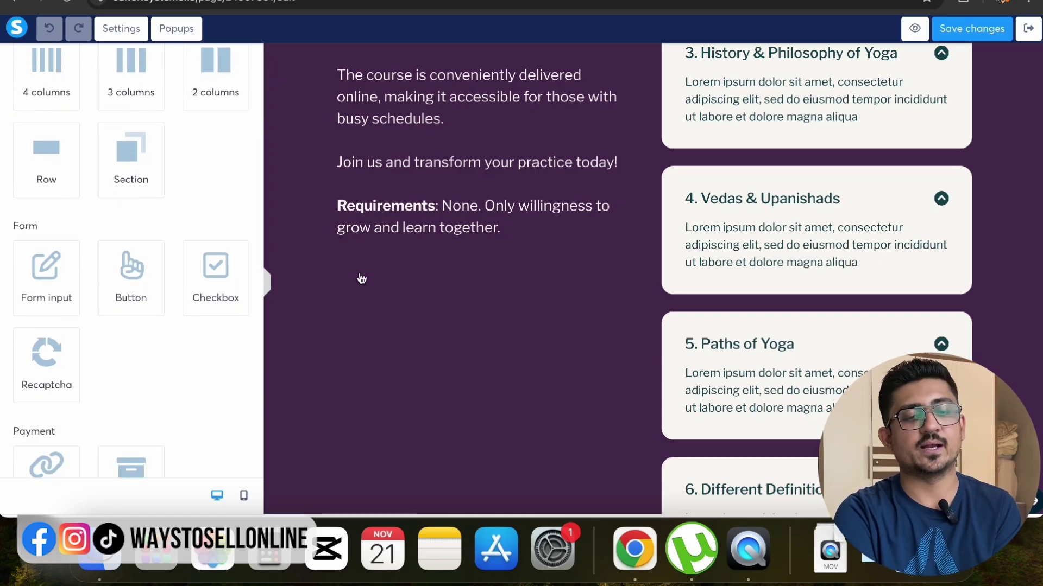
{"action": "scroll", "coordinate": [554, 270], "scroll_direction": "up", "scroll_amount": 15}
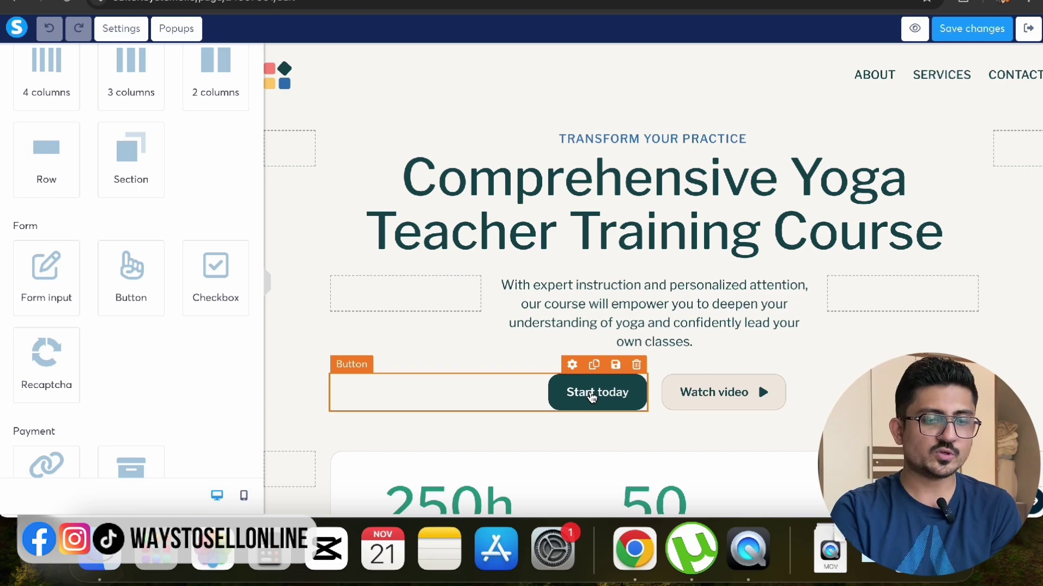
Step: Set the Start today button's action to Next step URL, save the sales page and exit the editor
{"action": "left_click", "coordinate": [591, 395]}
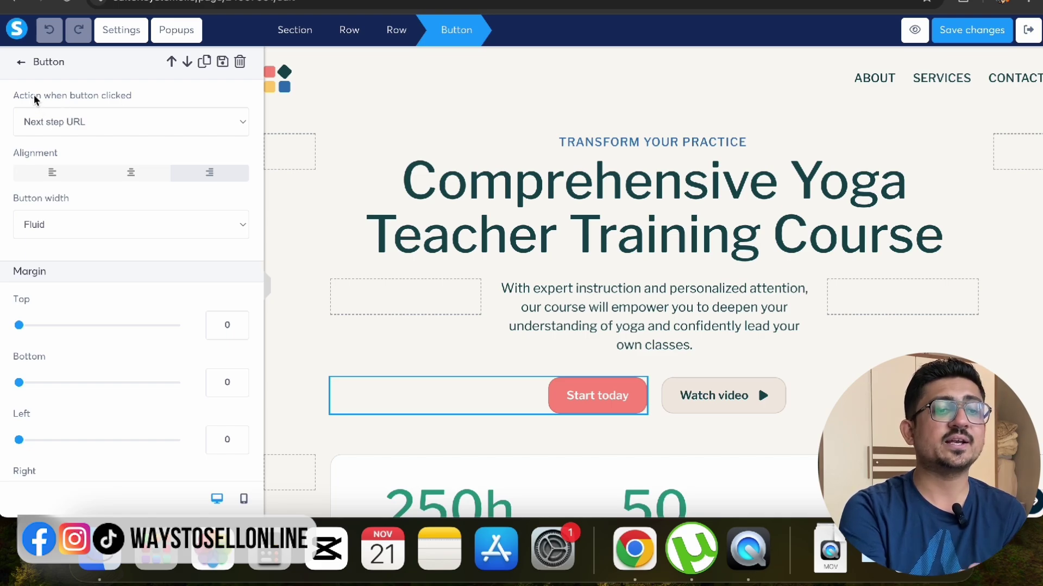
{"action": "left_click", "coordinate": [65, 125]}
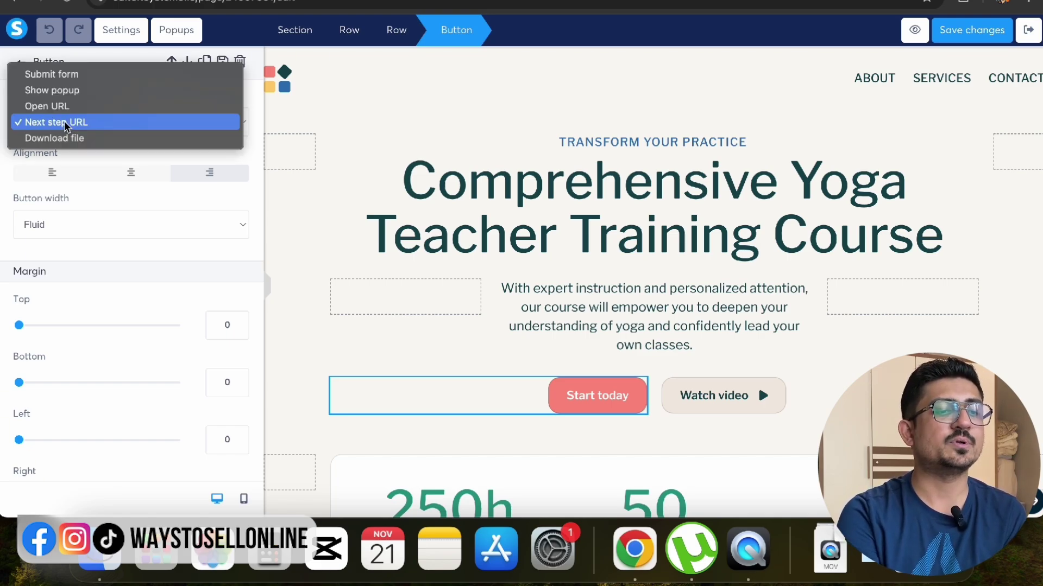
{"action": "left_click", "coordinate": [65, 124]}
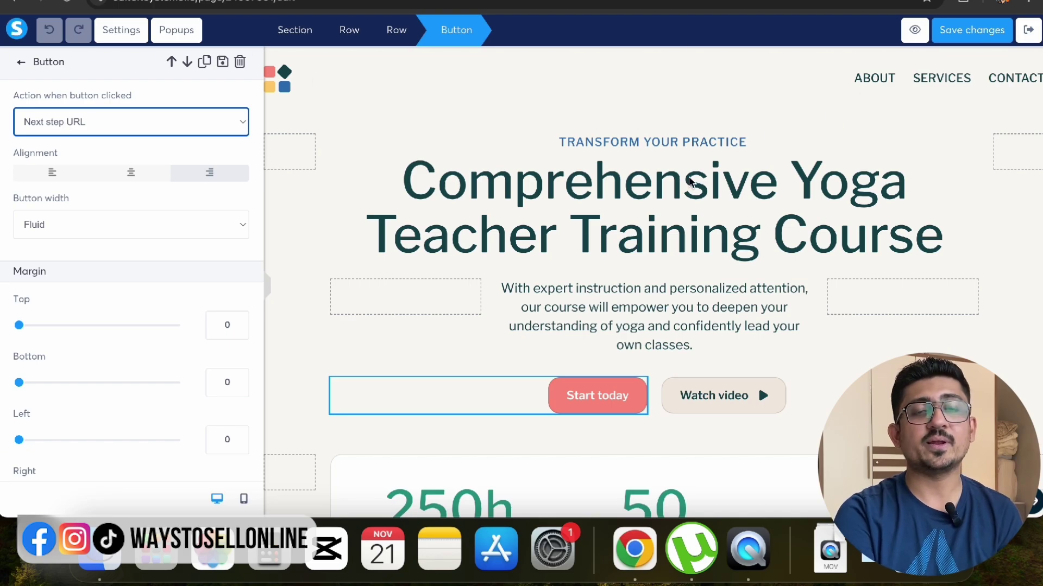
{"action": "left_click", "coordinate": [976, 28]}
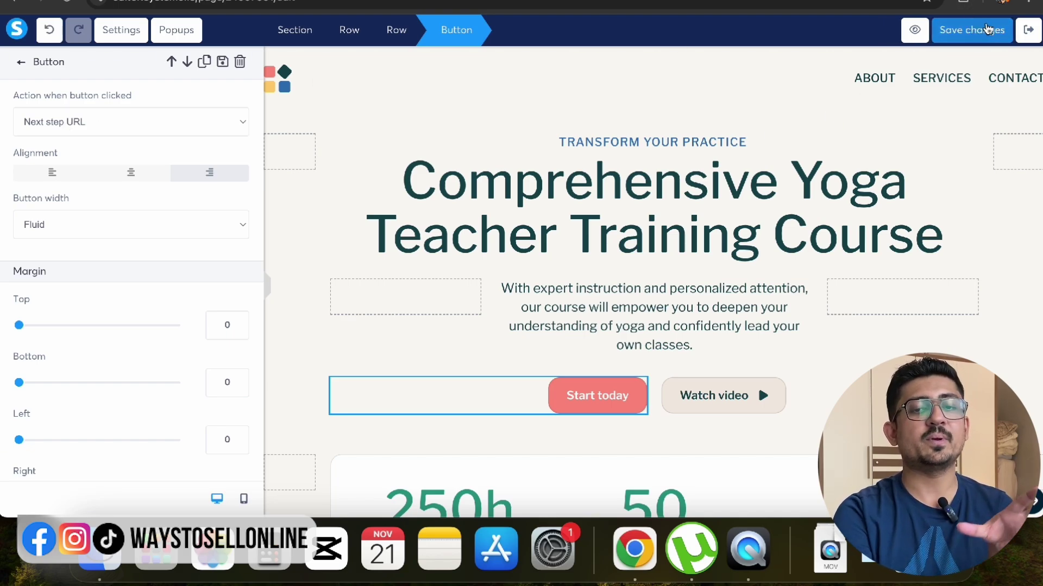
{"action": "left_click", "coordinate": [1028, 31]}
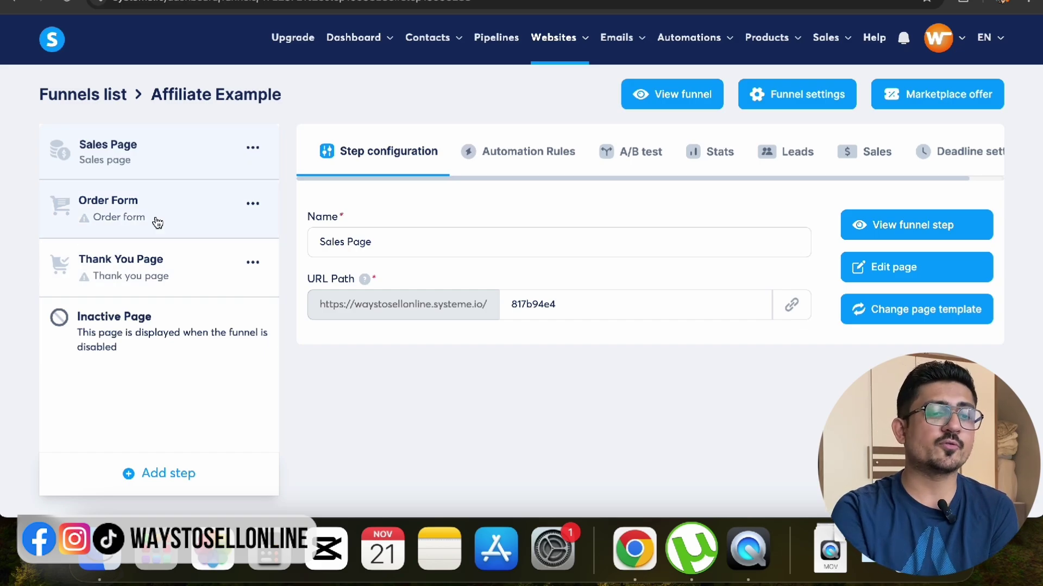
Step: Preview the business-owner order form template in full, then apply it to the Order Form step
{"action": "left_click", "coordinate": [157, 223]}
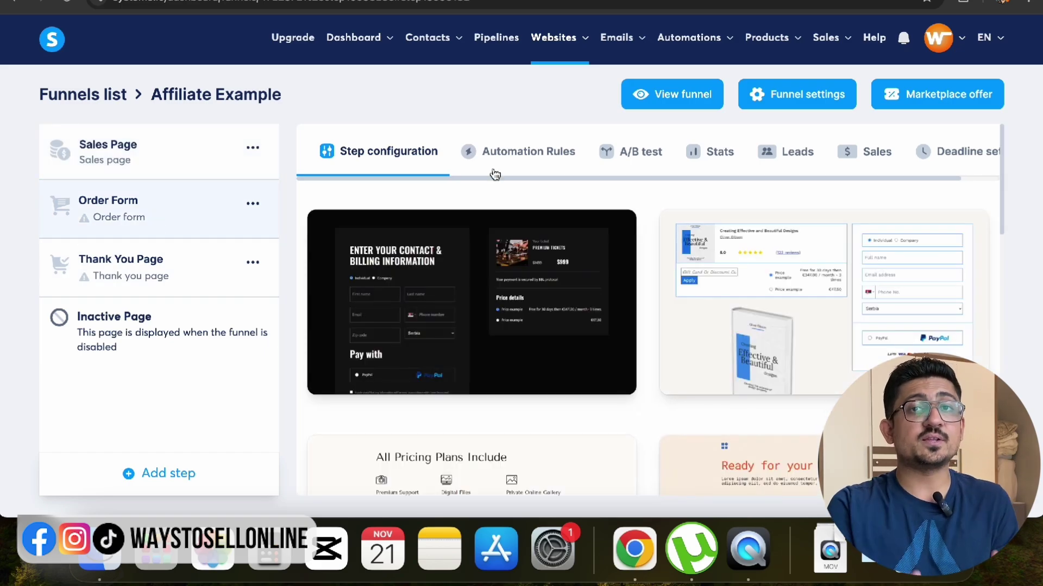
{"action": "mouse_move", "coordinate": [631, 322]}
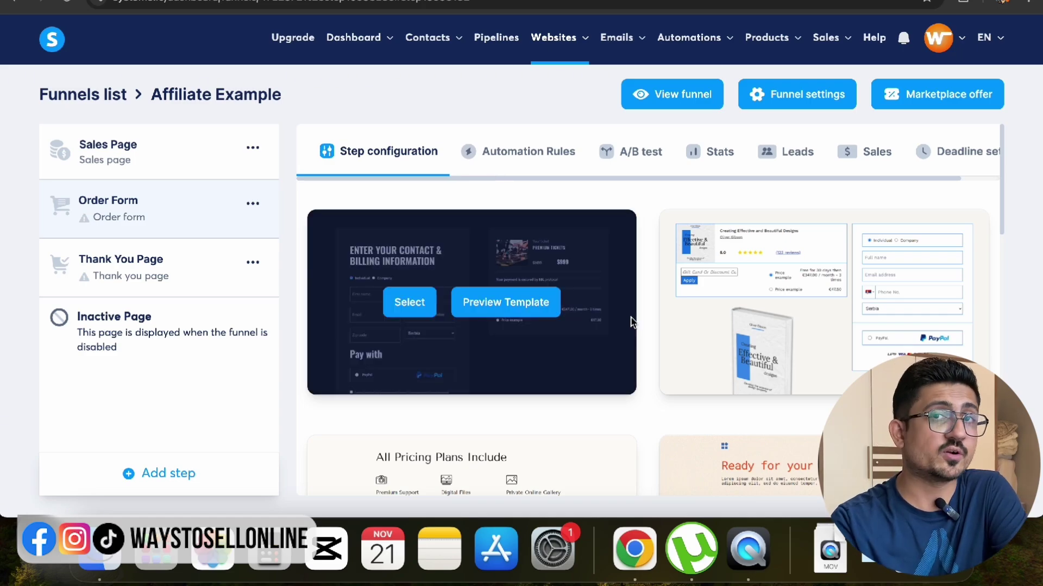
{"action": "scroll", "coordinate": [631, 319], "scroll_direction": "down", "scroll_amount": 9}
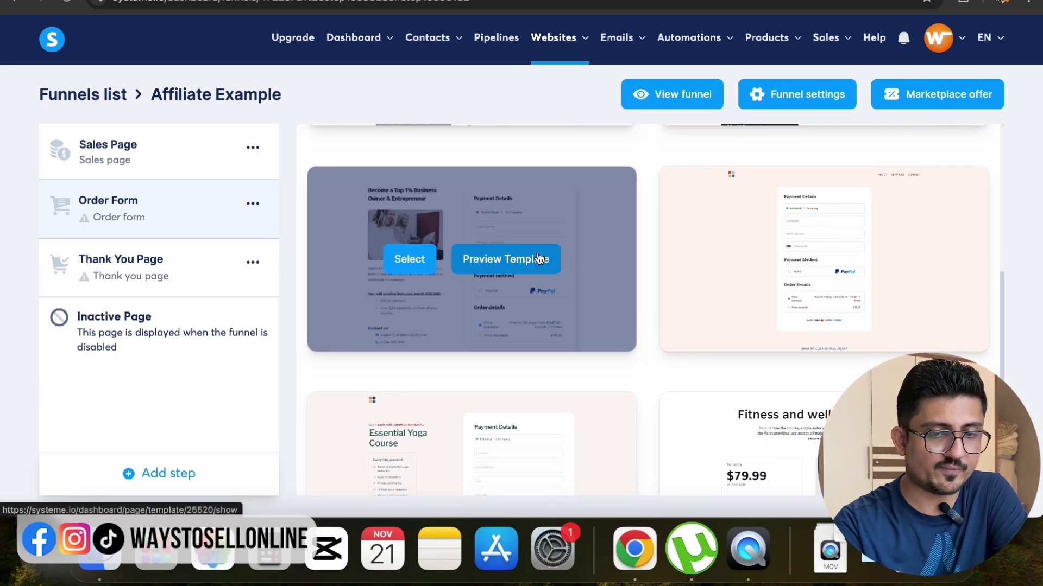
{"action": "left_click", "coordinate": [543, 259]}
{"action": "scroll", "coordinate": [538, 253], "scroll_direction": "down", "scroll_amount": 7}
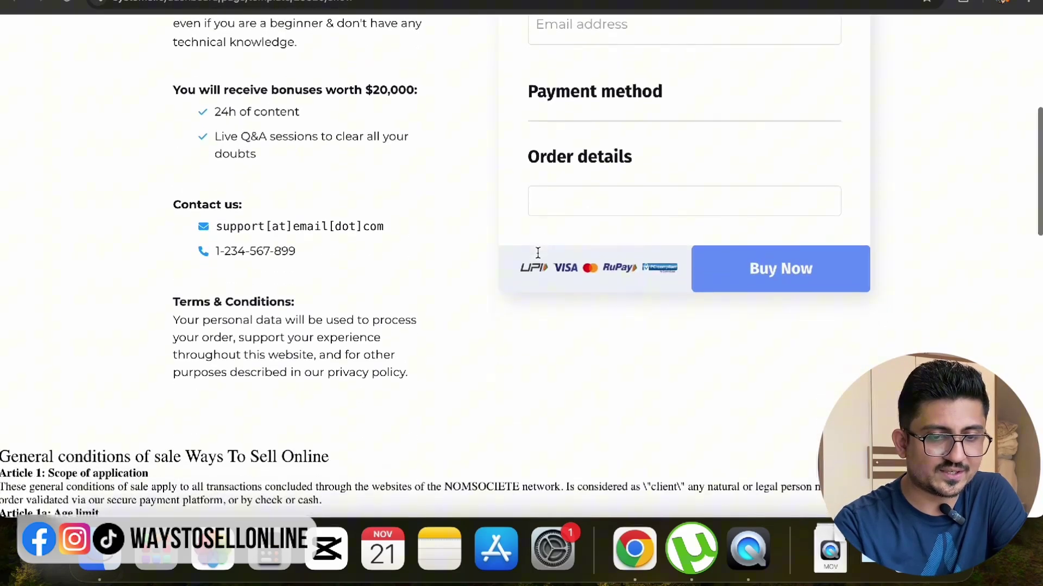
{"action": "scroll", "coordinate": [538, 253], "scroll_direction": "up", "scroll_amount": 7}
{"action": "key", "text": "Escape"}
{"action": "left_click", "coordinate": [408, 258]}
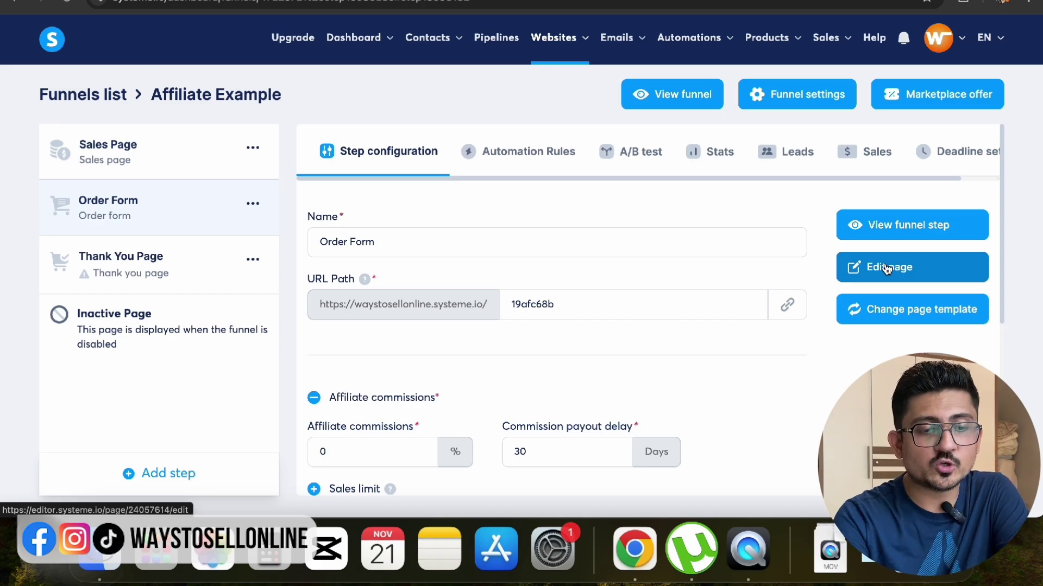
Step: Replace the Order Form's 0 affiliate commission with 50%
{"action": "scroll", "coordinate": [886, 268], "scroll_direction": "down", "scroll_amount": 3}
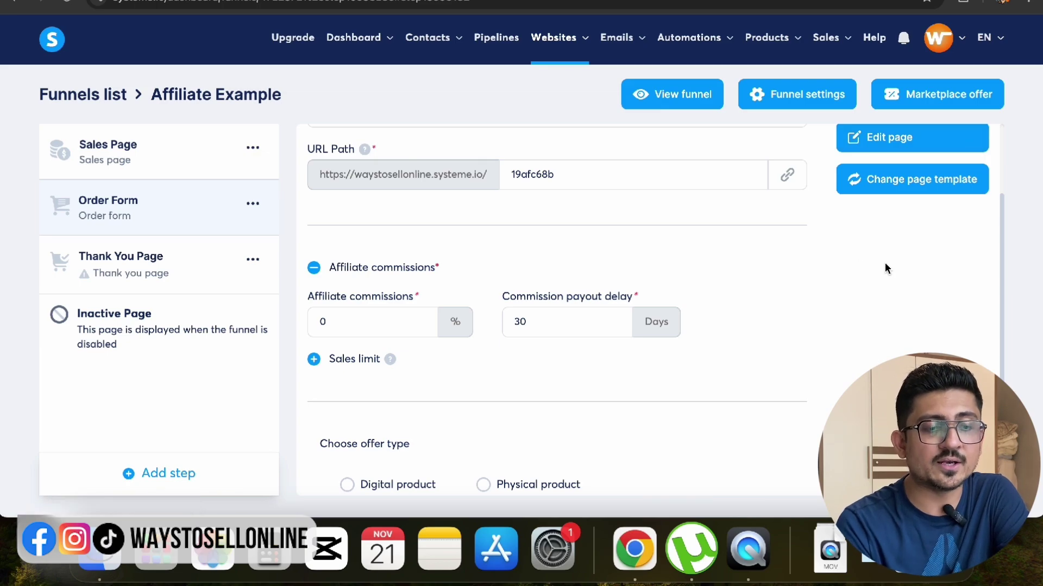
{"action": "triple_click", "coordinate": [384, 266]}
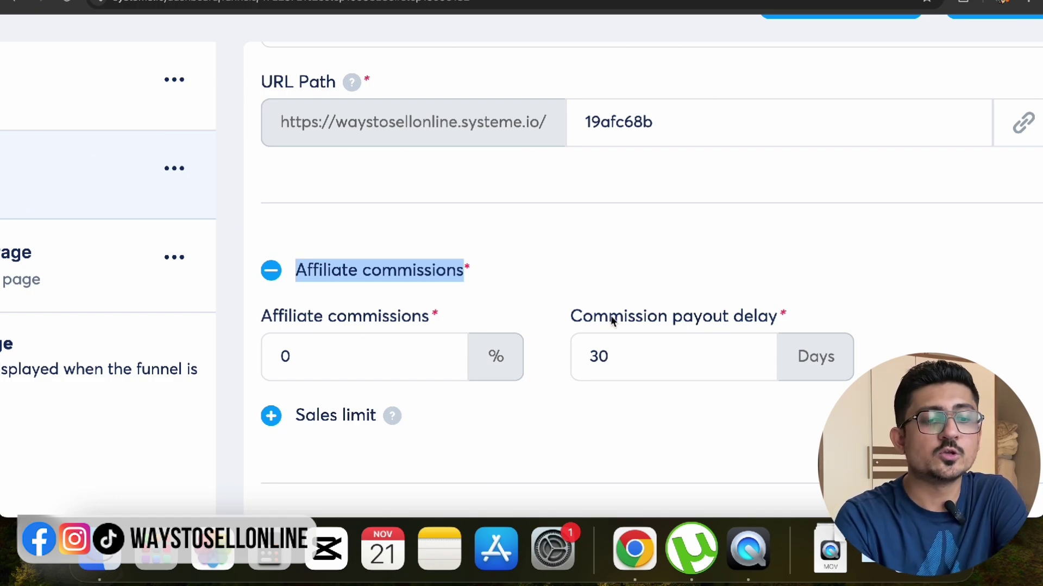
{"action": "left_click_drag", "start_coordinate": [333, 356], "coordinate": [256, 354]}
{"action": "type", "text": "50"}
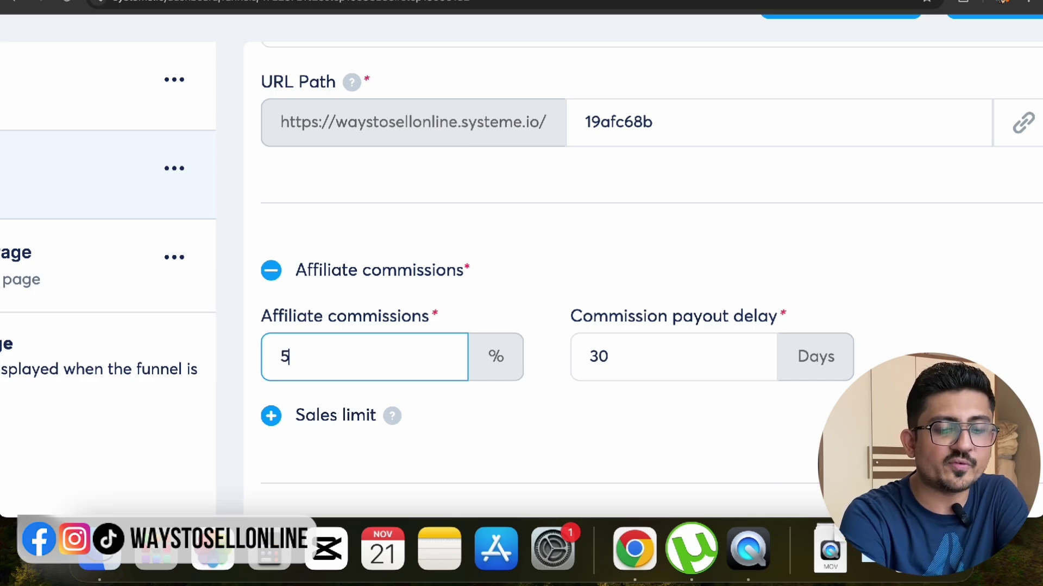
{"action": "left_click", "coordinate": [540, 247]}
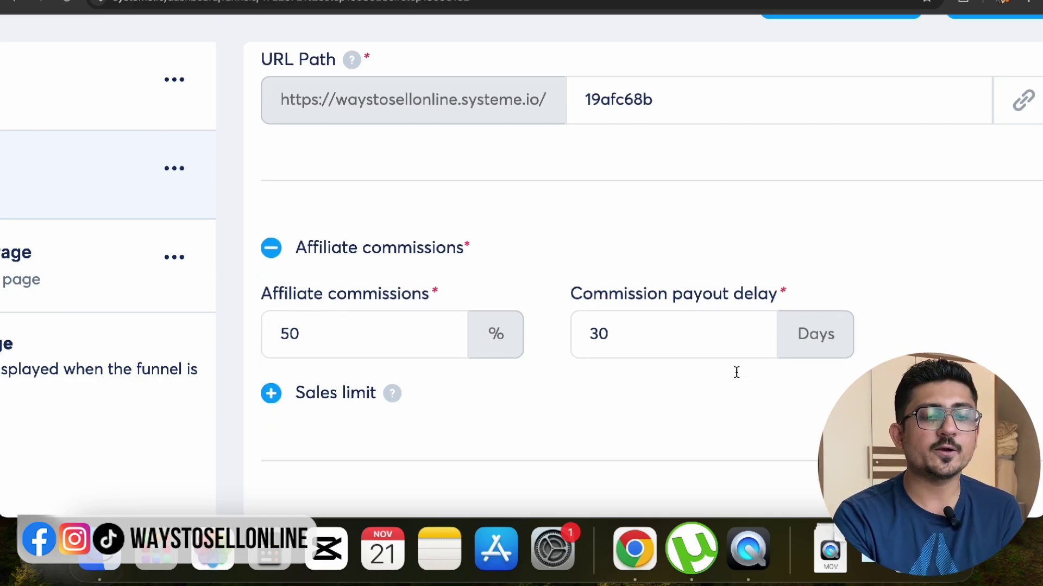
{"action": "scroll", "coordinate": [736, 374], "scroll_direction": "down", "scroll_amount": 4}
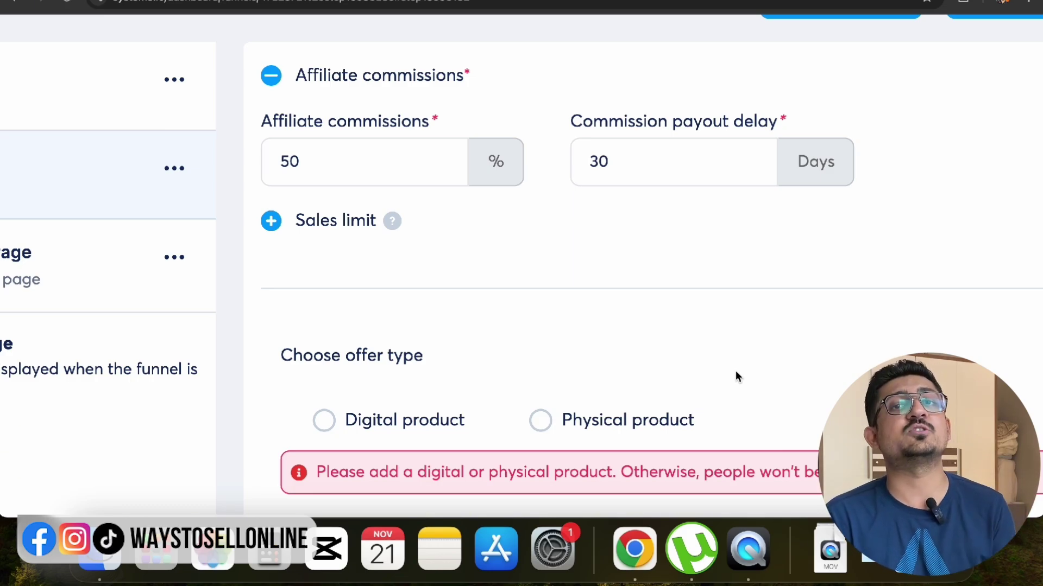
{"action": "scroll", "coordinate": [735, 372], "scroll_direction": "down", "scroll_amount": 3}
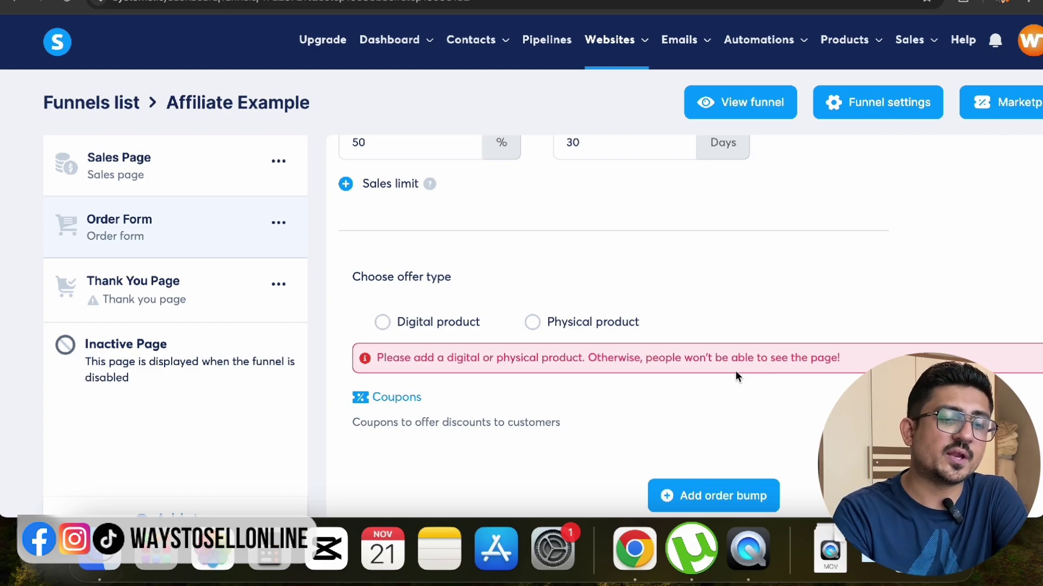
Step: Make the Order Form's offer a digital product, with Course as the product sold
{"action": "left_click_drag", "start_coordinate": [281, 247], "coordinate": [424, 255]}
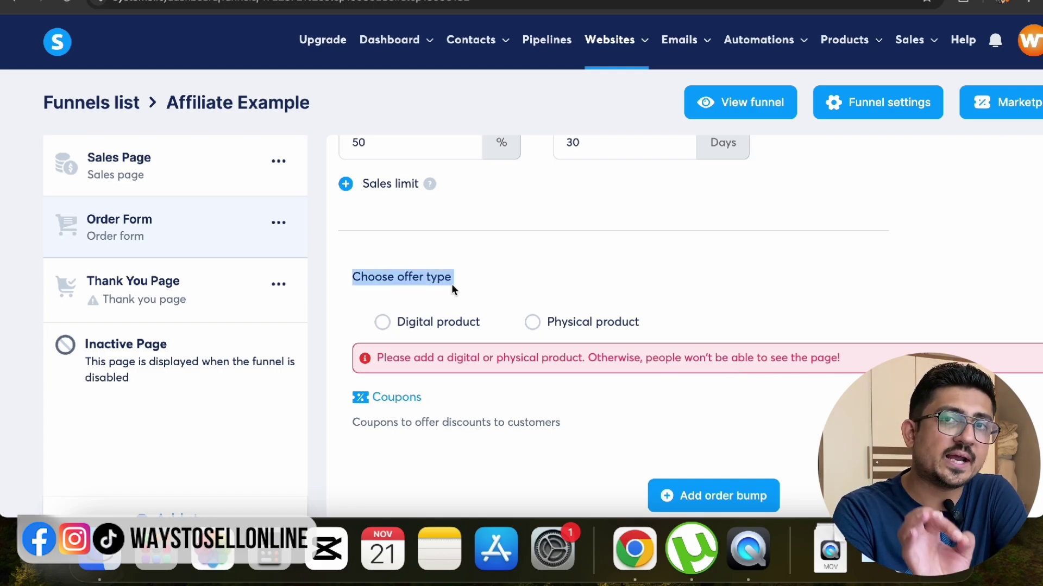
{"action": "left_click", "coordinate": [382, 322]}
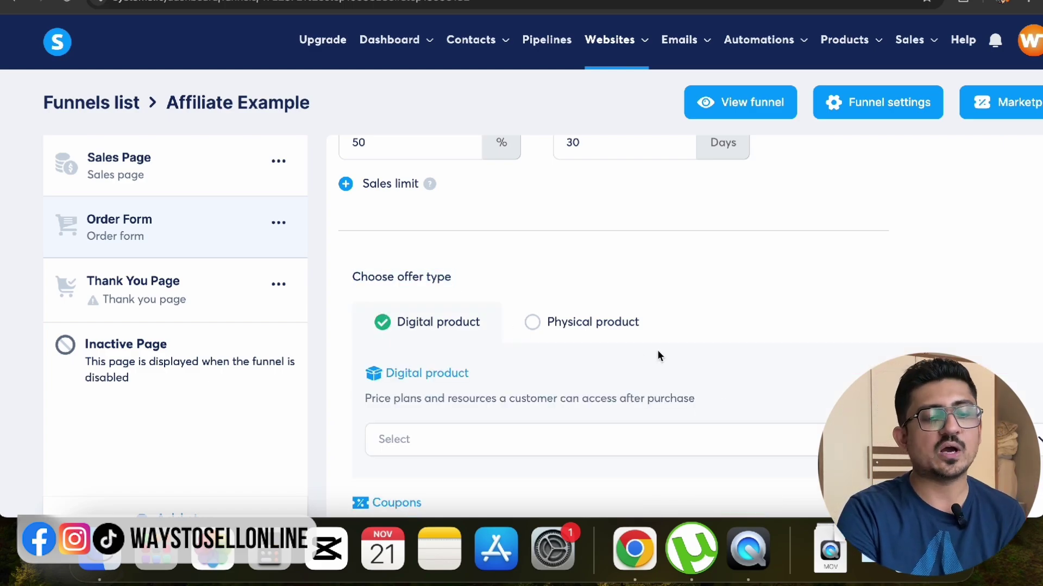
{"action": "scroll", "coordinate": [657, 353], "scroll_direction": "down", "scroll_amount": 2}
{"action": "scroll", "coordinate": [659, 356], "scroll_direction": "right", "scroll_amount": 3}
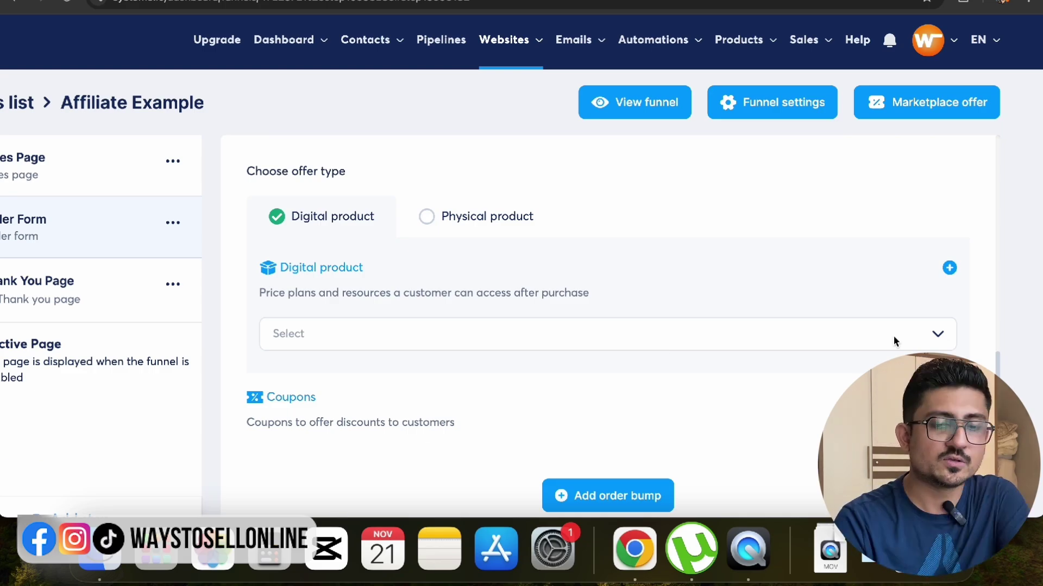
{"action": "left_click", "coordinate": [938, 341]}
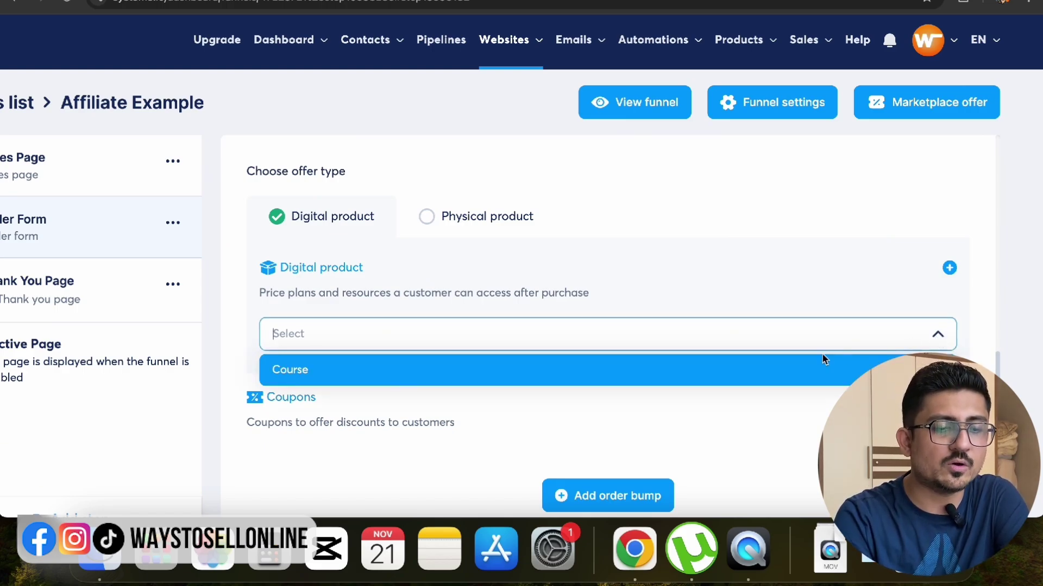
{"action": "left_click", "coordinate": [795, 369]}
{"action": "scroll", "coordinate": [794, 368], "scroll_direction": "down", "scroll_amount": 2}
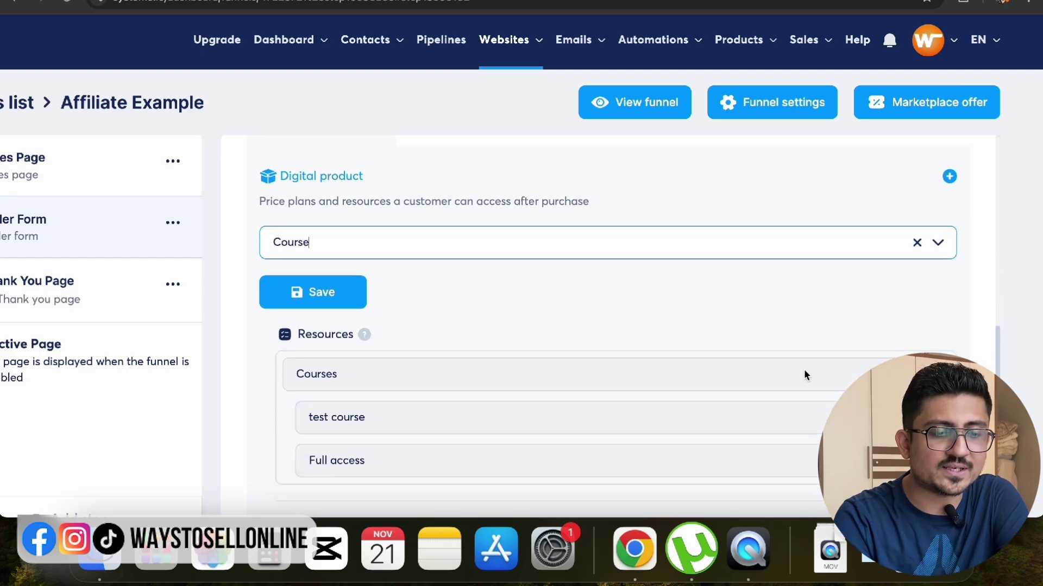
{"action": "scroll", "coordinate": [803, 369], "scroll_direction": "down", "scroll_amount": 2}
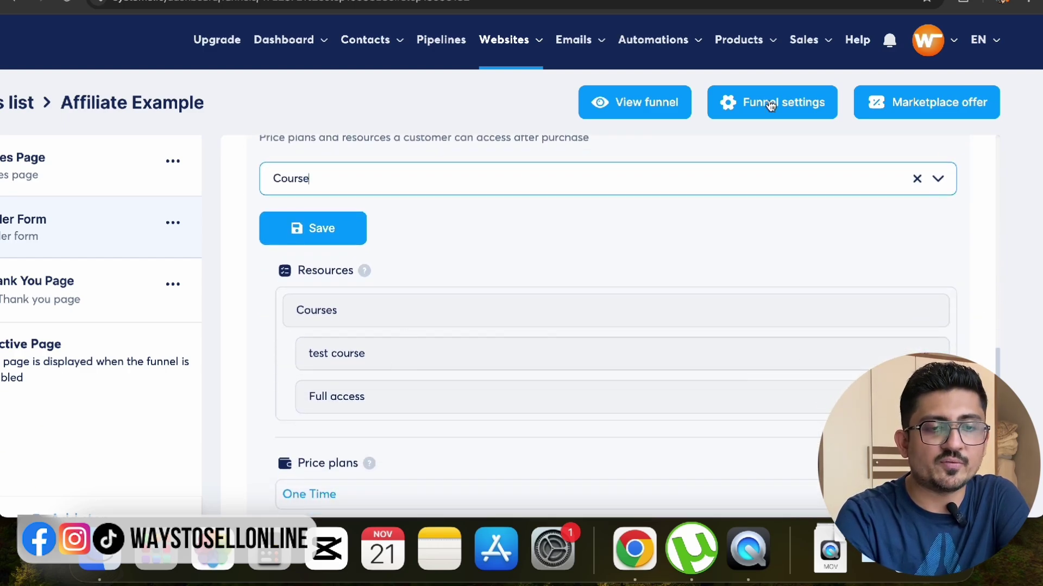
Step: Open the Products > Courses page in a new tab and switch to it
{"action": "mouse_move", "coordinate": [764, 42]}
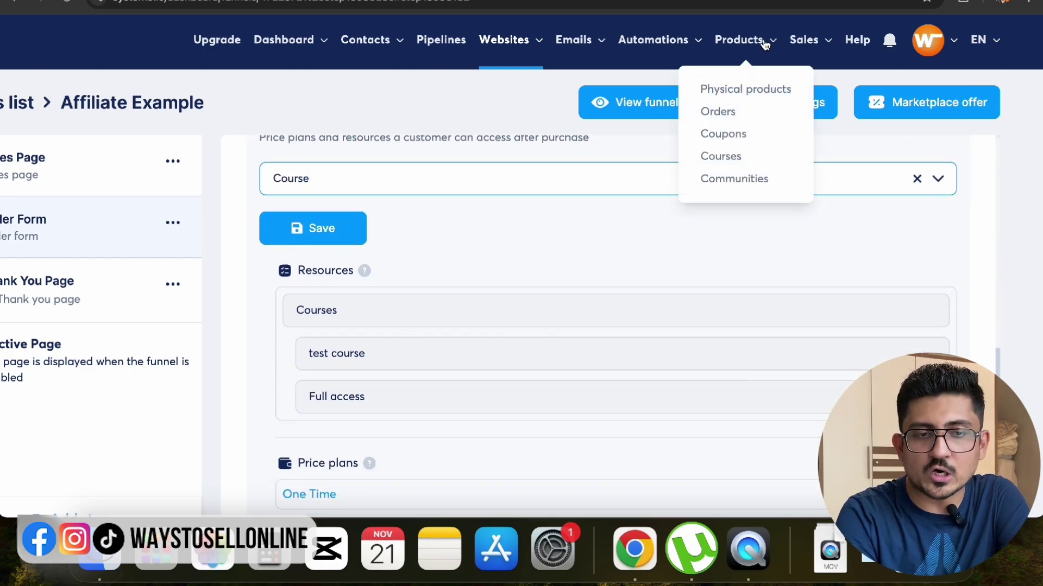
{"action": "right_click", "coordinate": [723, 162]}
{"action": "left_click", "coordinate": [731, 165]}
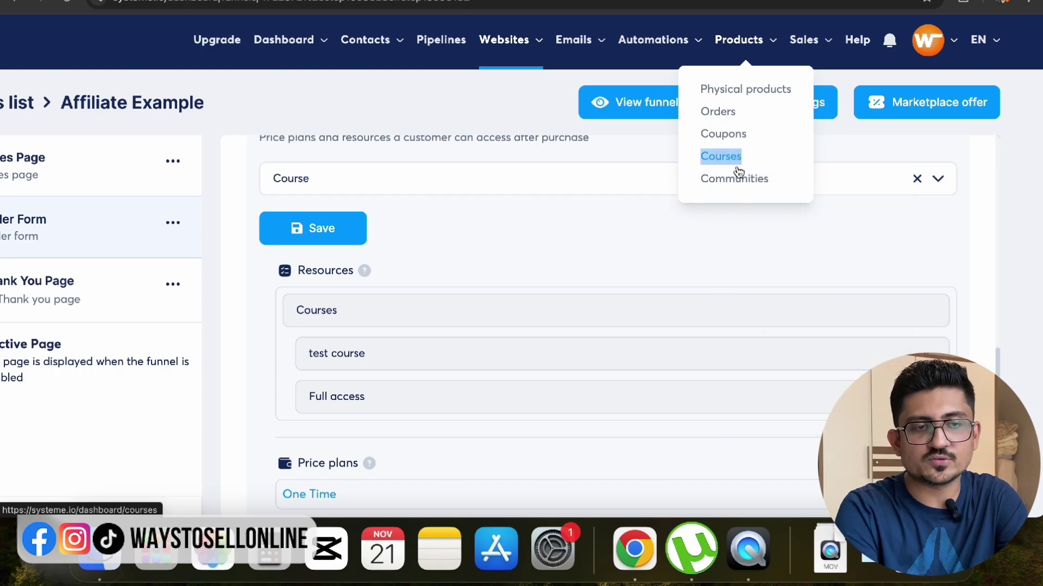
{"action": "key", "text": "ctrl+Tab"}
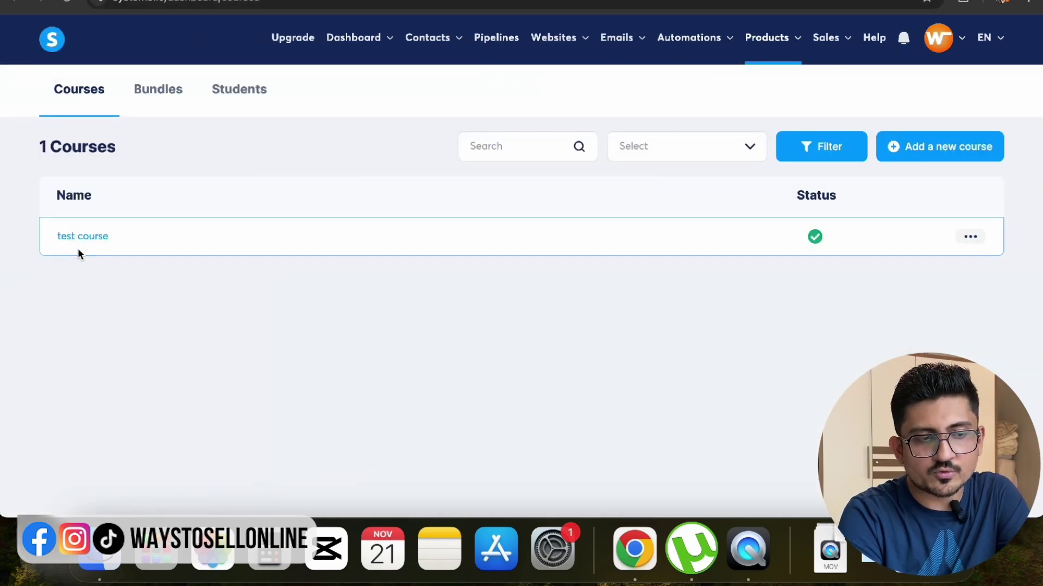
Step: Review the Order Form's Course resources and One Time price plan, then scroll back to Step configuration
{"action": "scroll", "coordinate": [54, 239], "scroll_direction": "up", "scroll_amount": 5}
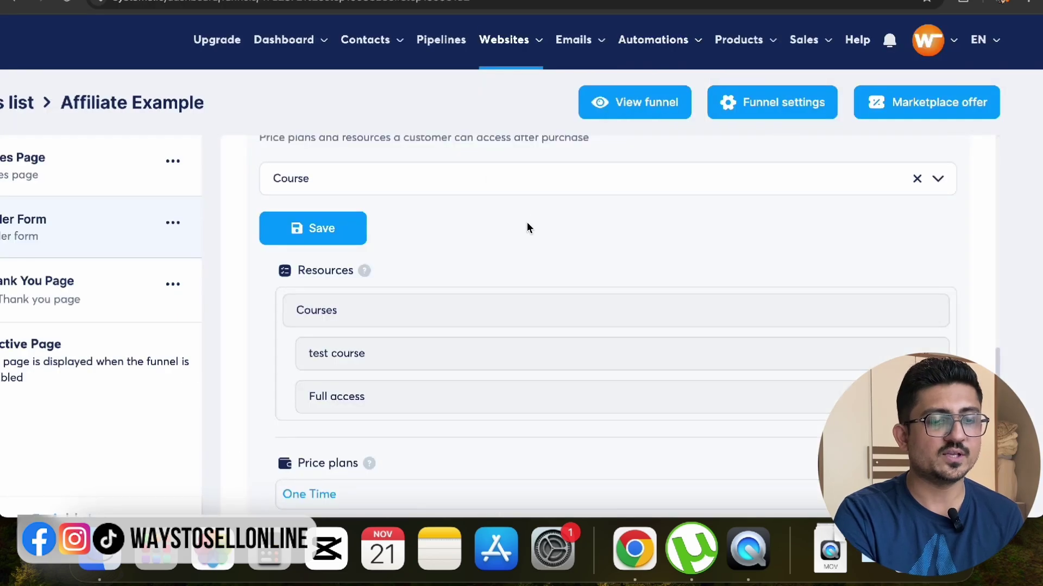
{"action": "scroll", "coordinate": [528, 227], "scroll_direction": "down", "scroll_amount": 3}
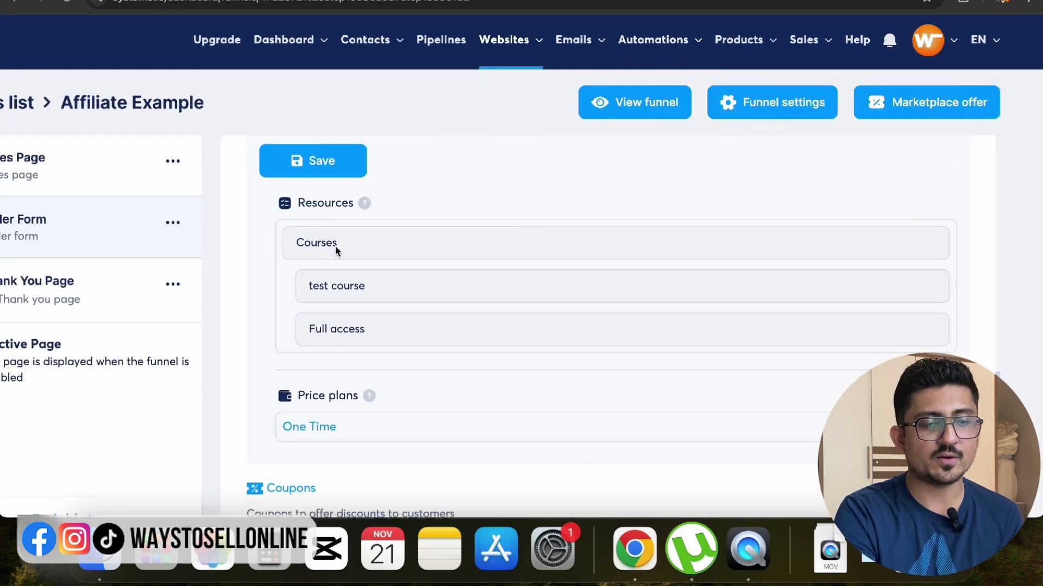
{"action": "scroll", "coordinate": [347, 261], "scroll_direction": "down", "scroll_amount": 4}
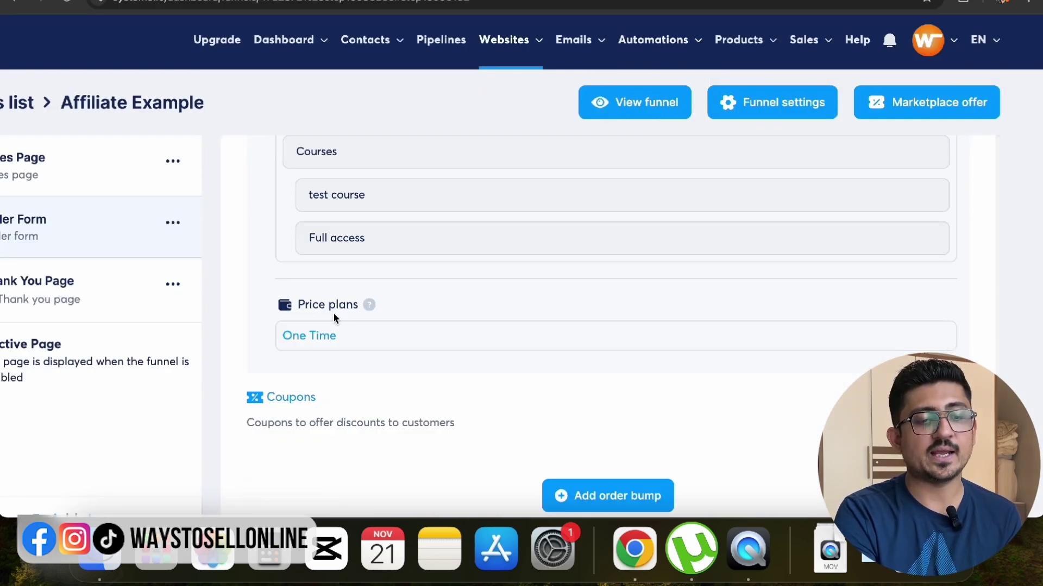
{"action": "triple_click", "coordinate": [335, 307]}
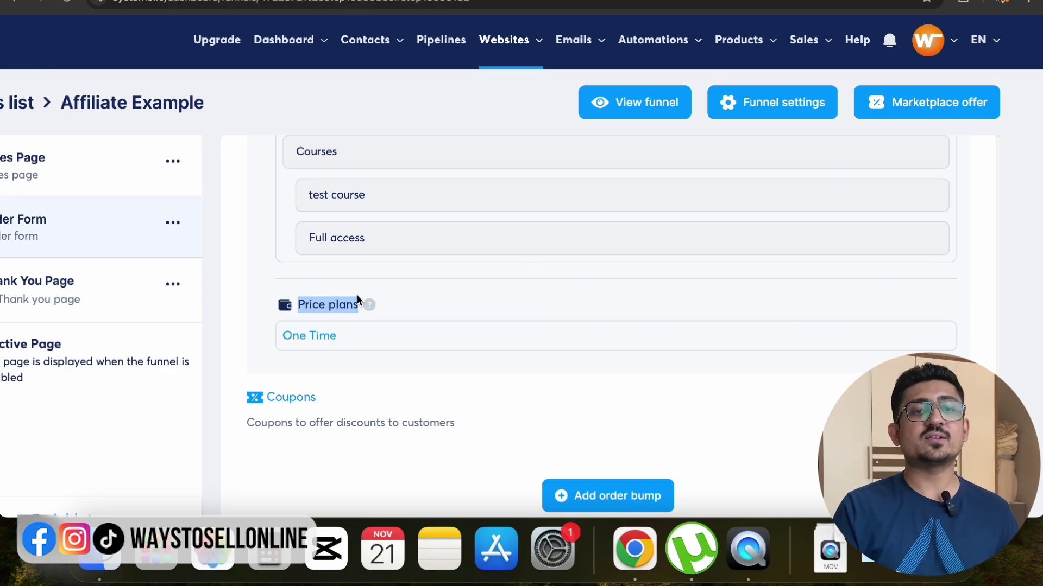
{"action": "scroll", "coordinate": [357, 298], "scroll_direction": "up", "scroll_amount": 1}
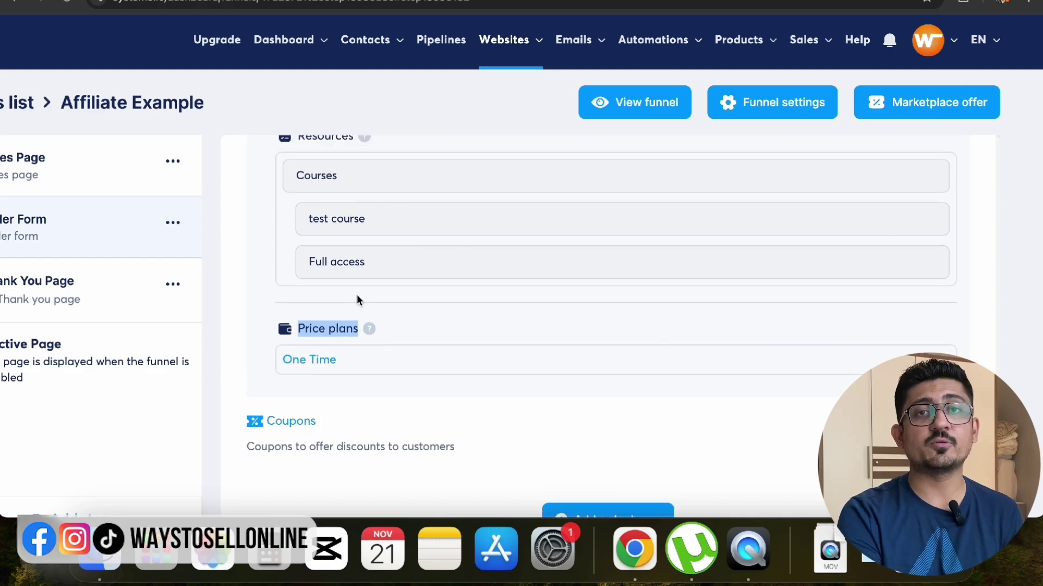
{"action": "scroll", "coordinate": [542, 338], "scroll_direction": "down", "scroll_amount": 1}
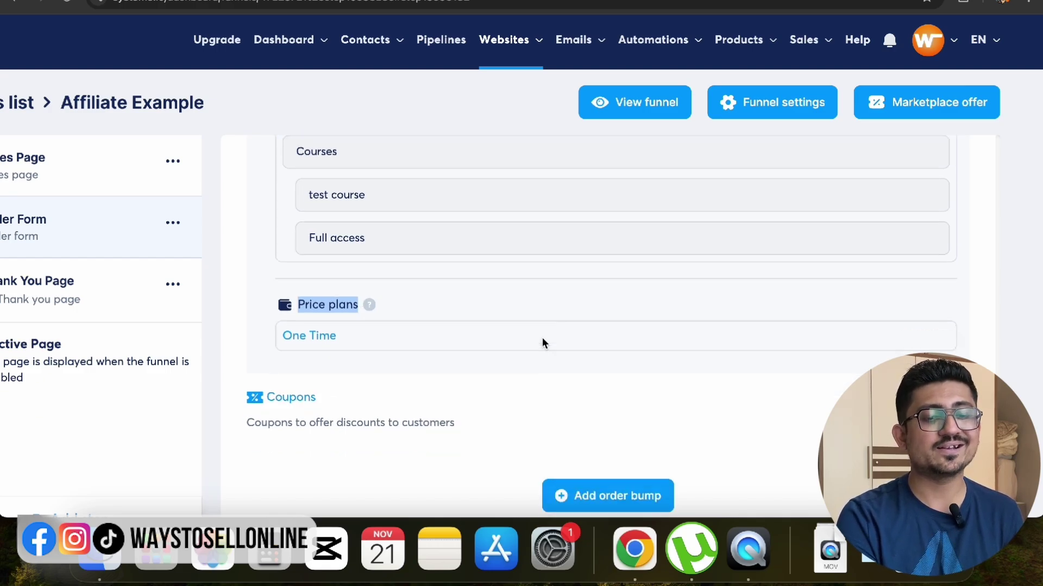
{"action": "scroll", "coordinate": [542, 337], "scroll_direction": "up", "scroll_amount": 10}
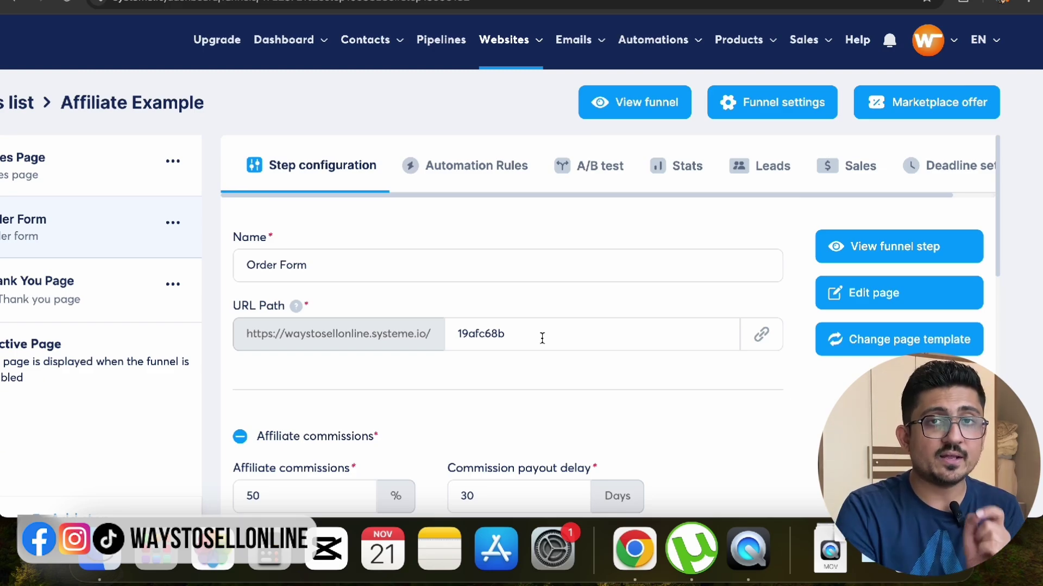
Step: Change the Order Form URL path to testfunnel, copy the page link, and select the 50% commission value
{"action": "triple_click", "coordinate": [542, 338]}
{"action": "type", "text": "test"}
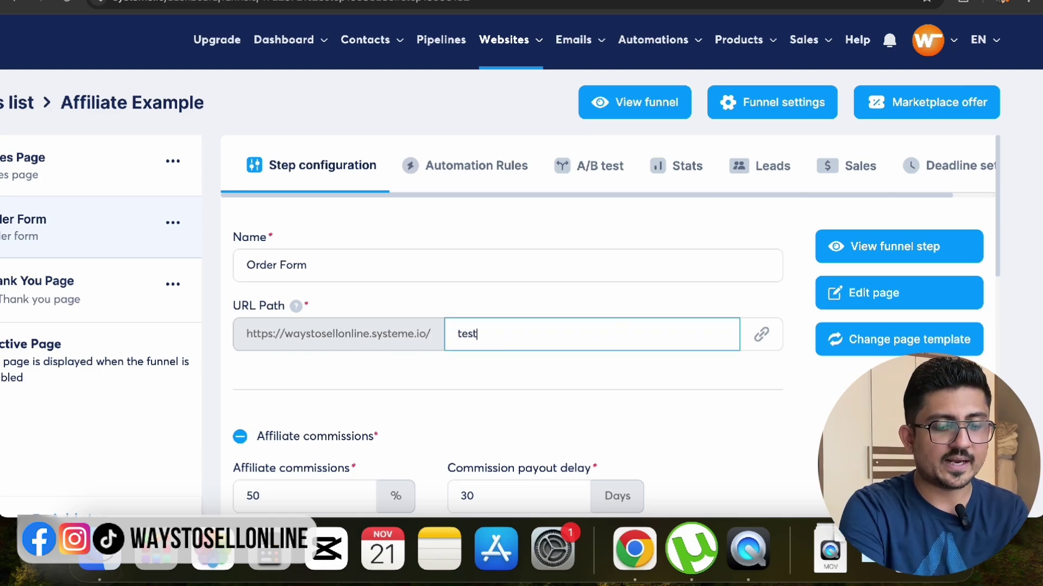
{"action": "type", "text": "funnel"}
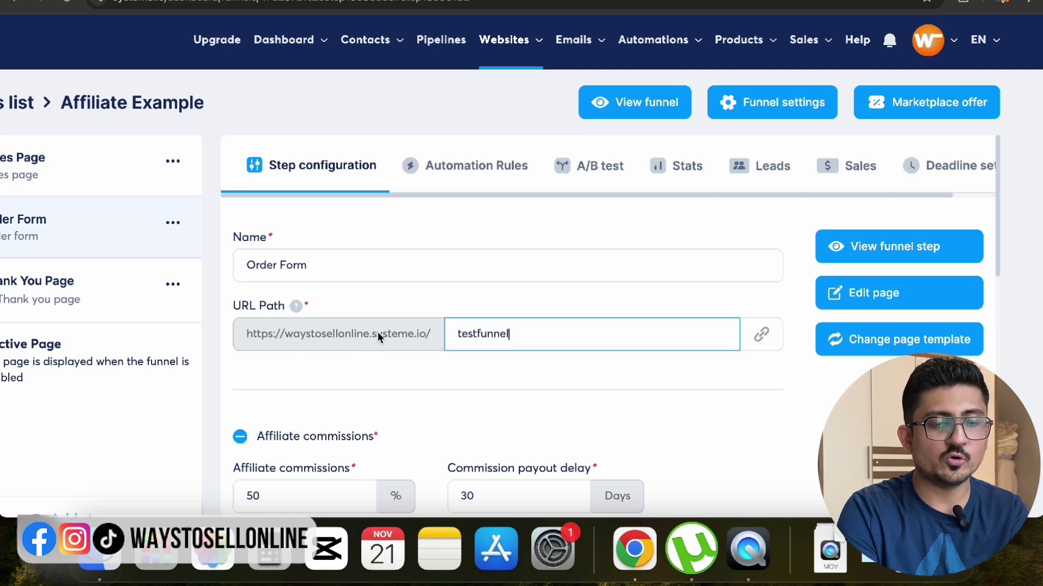
{"action": "left_click", "coordinate": [775, 342]}
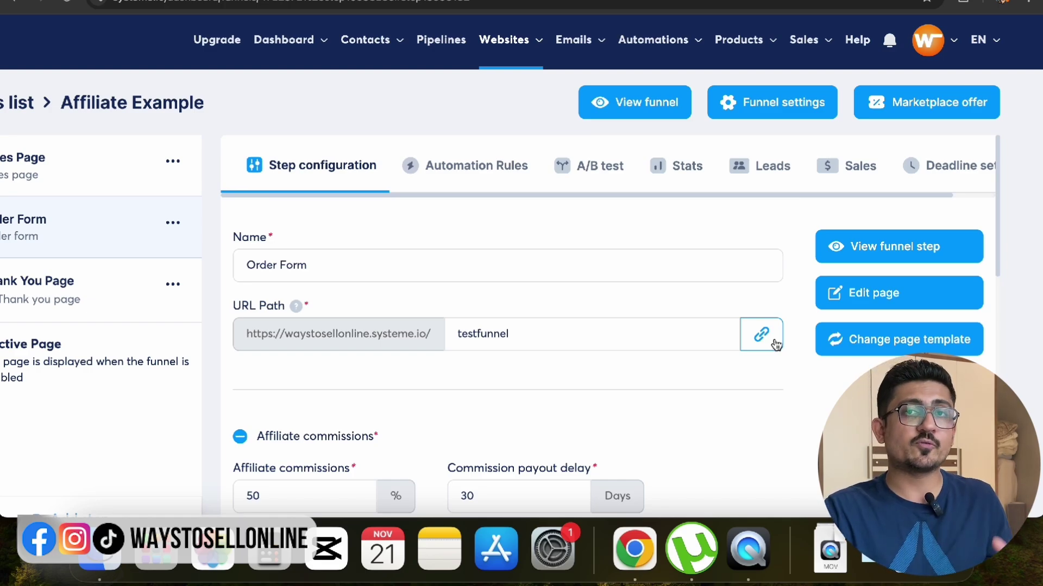
{"action": "scroll", "coordinate": [774, 342], "scroll_direction": "down", "scroll_amount": 3}
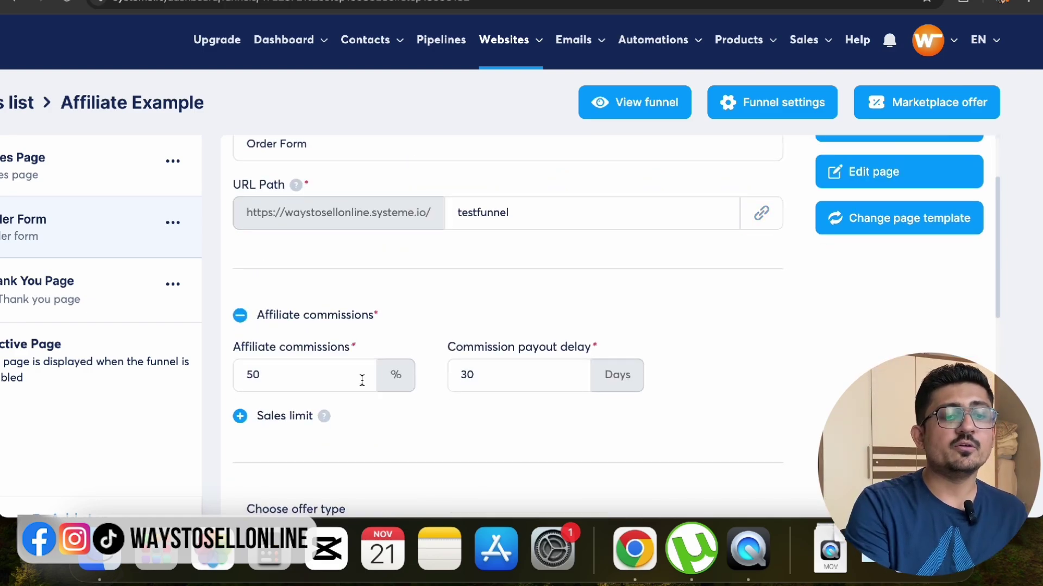
{"action": "double_click", "coordinate": [315, 368]}
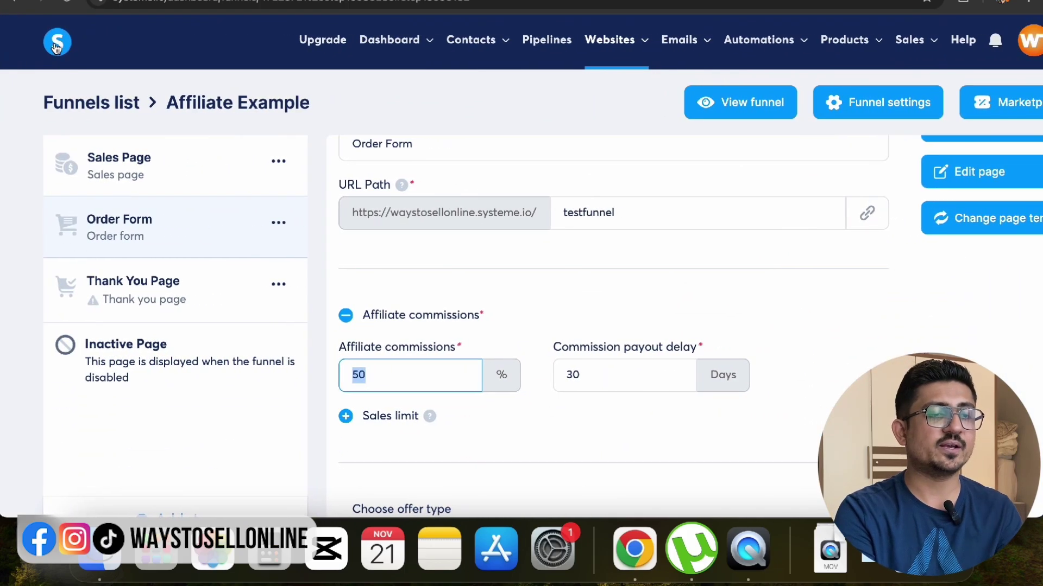
{"action": "right_click", "coordinate": [58, 38]}
{"action": "key", "text": "Escape"}
{"action": "left_click", "coordinate": [57, 40]}
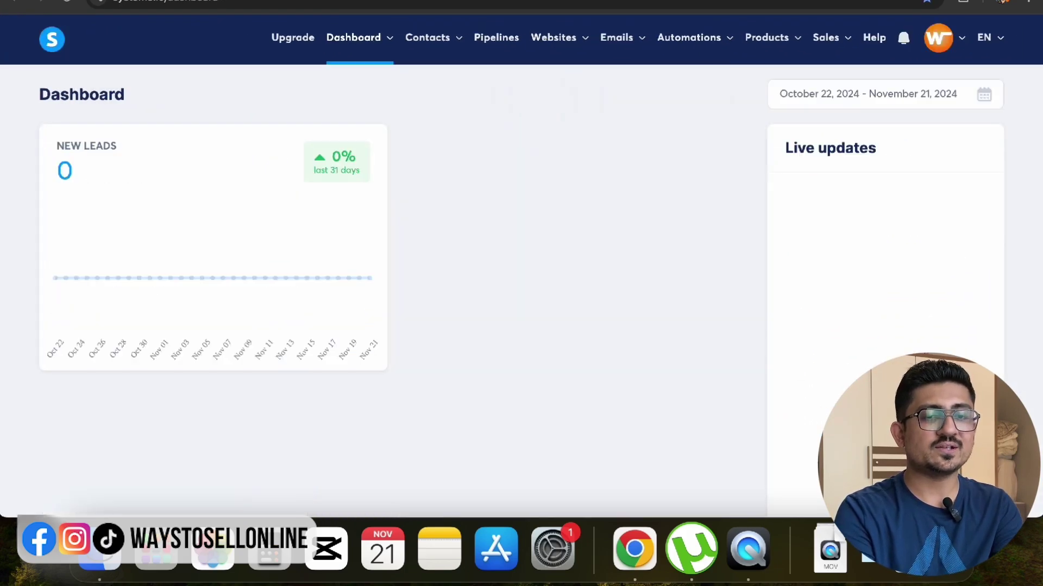
{"action": "scroll", "coordinate": [77, 187], "scroll_direction": "up", "scroll_amount": 5}
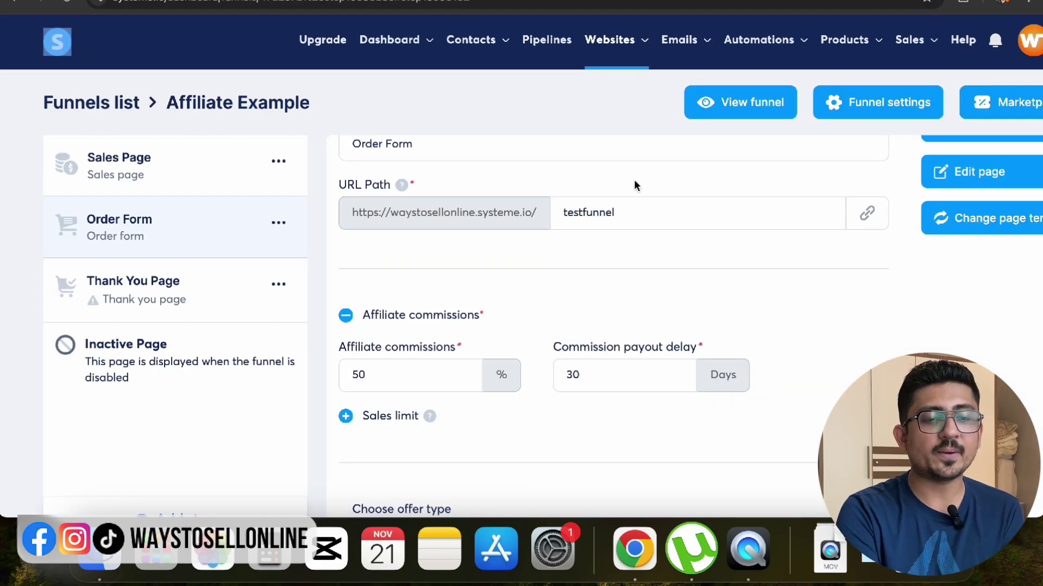
{"action": "scroll", "coordinate": [634, 185], "scroll_direction": "up", "scroll_amount": 5}
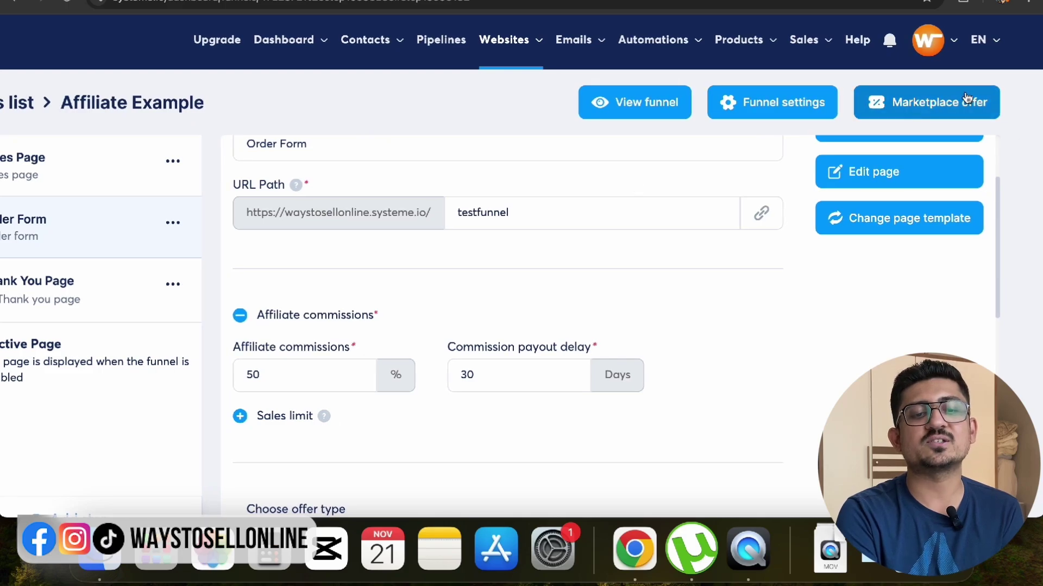
Step: Open the Create marketplace offer dialog and scroll down to its Save button
{"action": "left_click", "coordinate": [917, 104]}
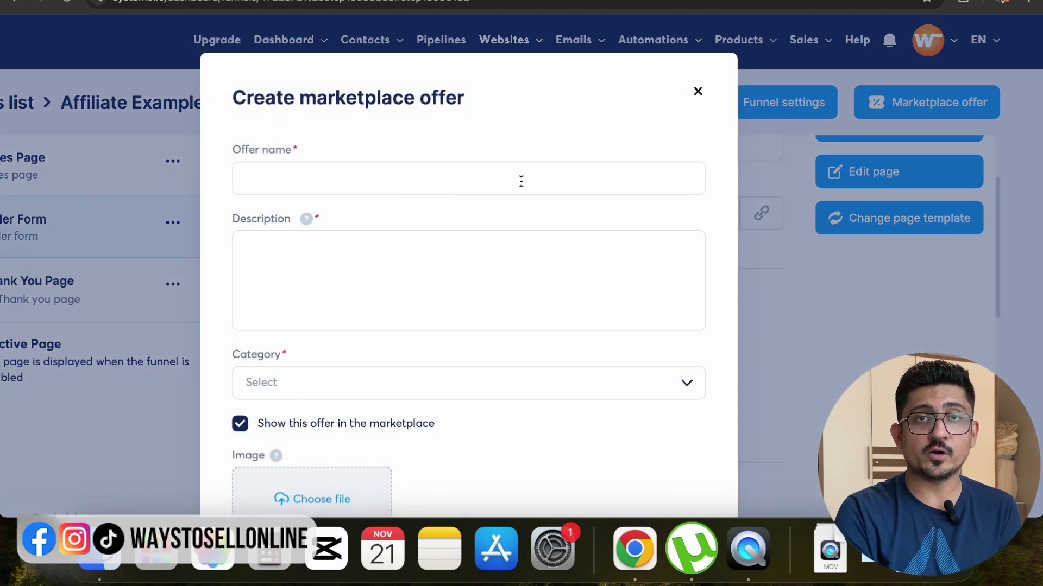
{"action": "scroll", "coordinate": [521, 181], "scroll_direction": "down", "scroll_amount": 2}
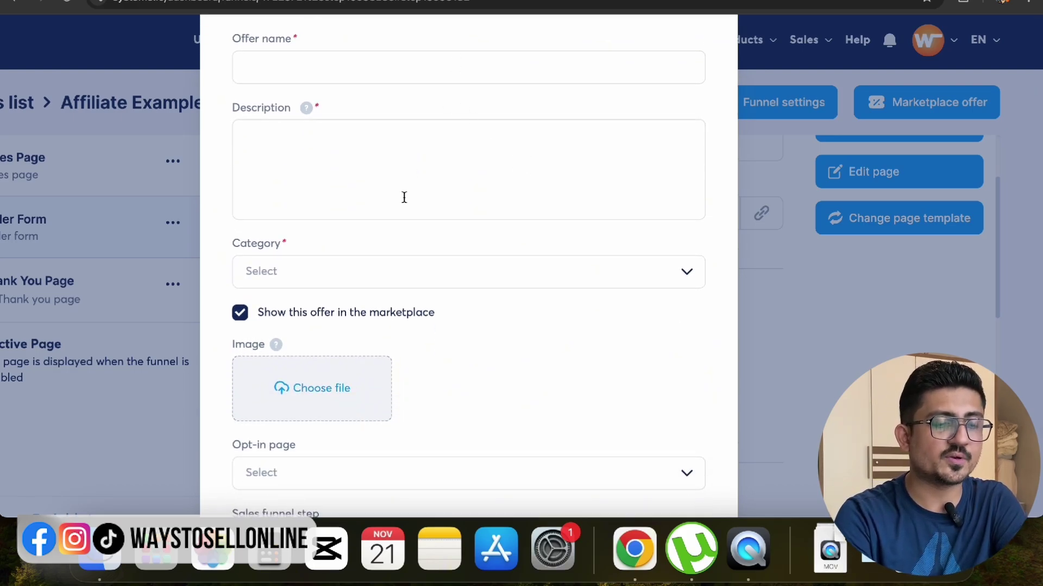
{"action": "scroll", "coordinate": [366, 303], "scroll_direction": "down", "scroll_amount": 2}
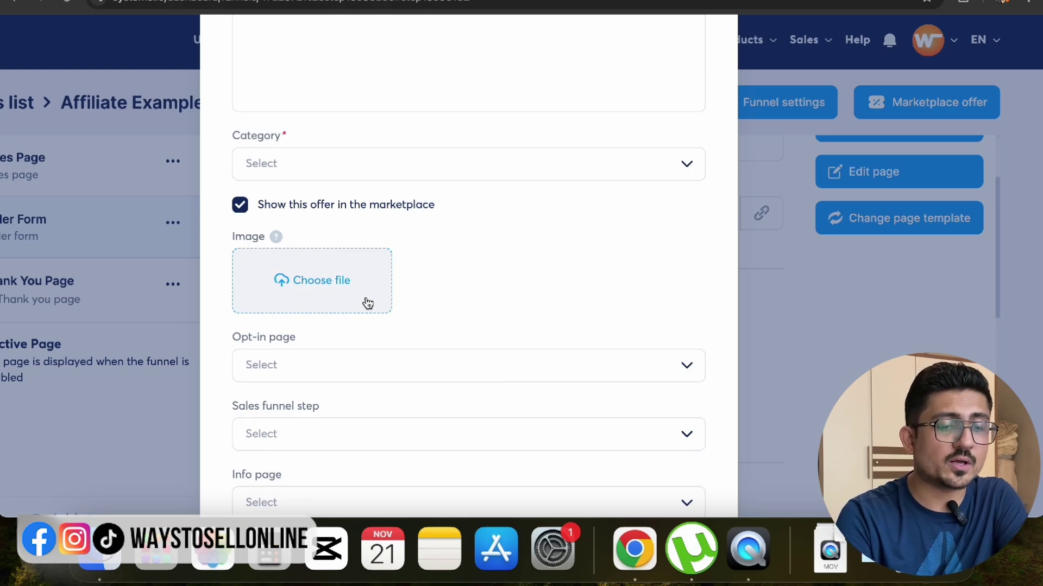
{"action": "scroll", "coordinate": [367, 303], "scroll_direction": "down", "scroll_amount": 2}
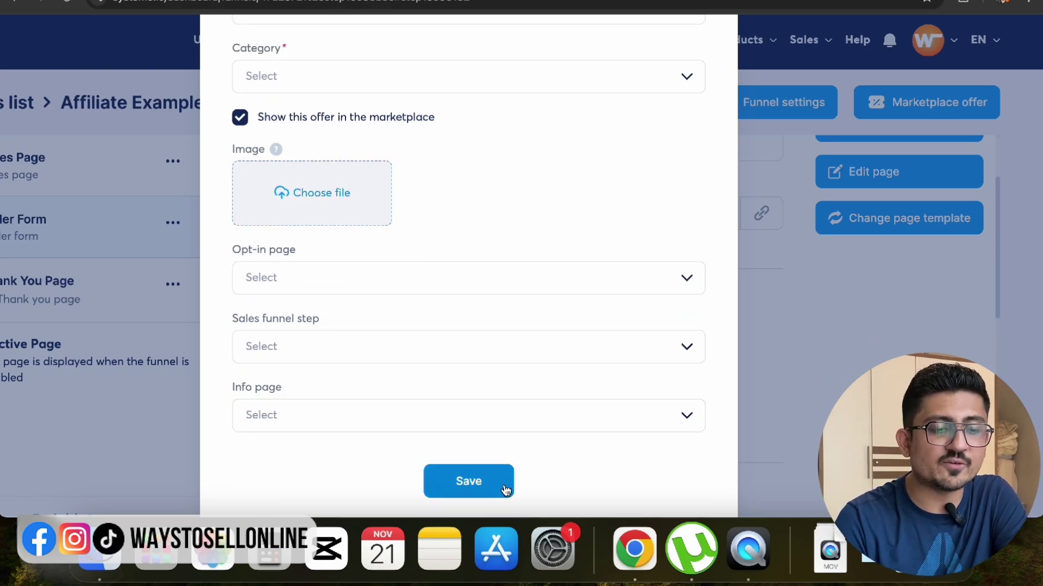